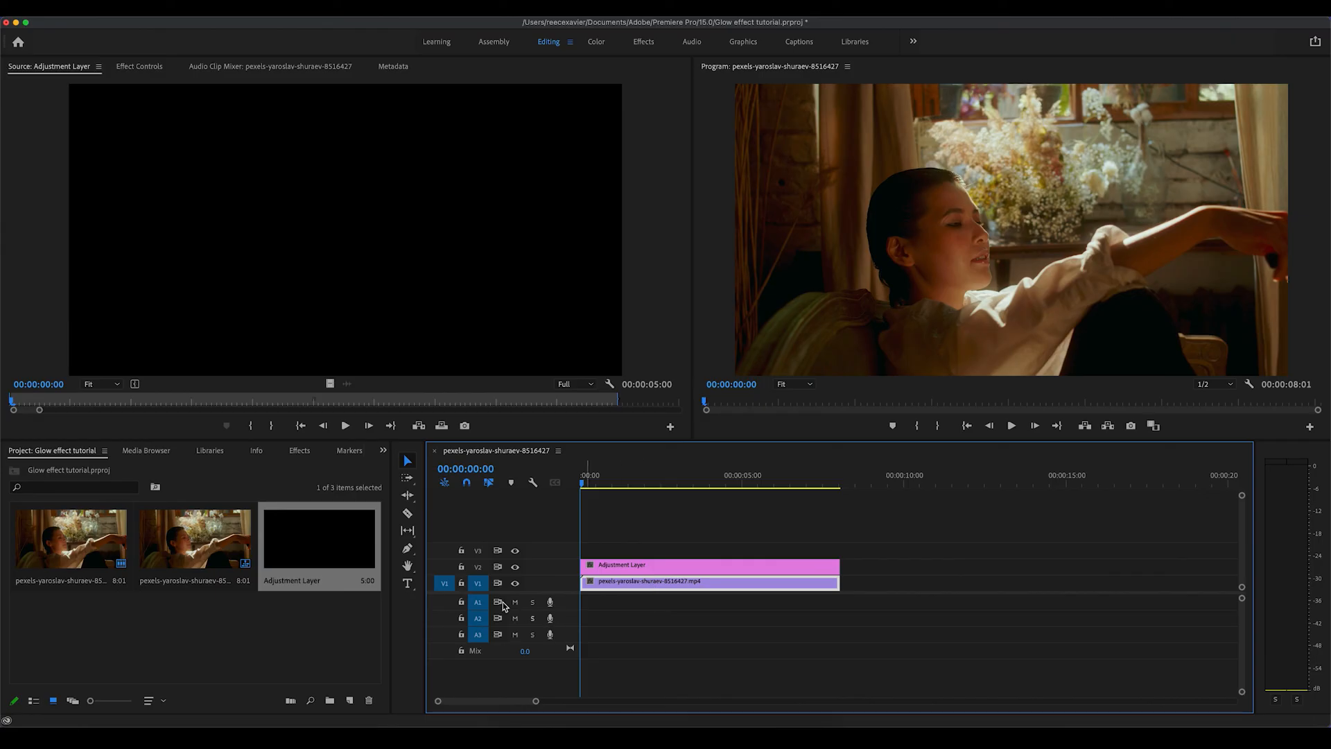
Step: Apply the Gaussian Blur effect to the adjustment layer above the video clip
left_click(652, 584)
left_click(649, 569)
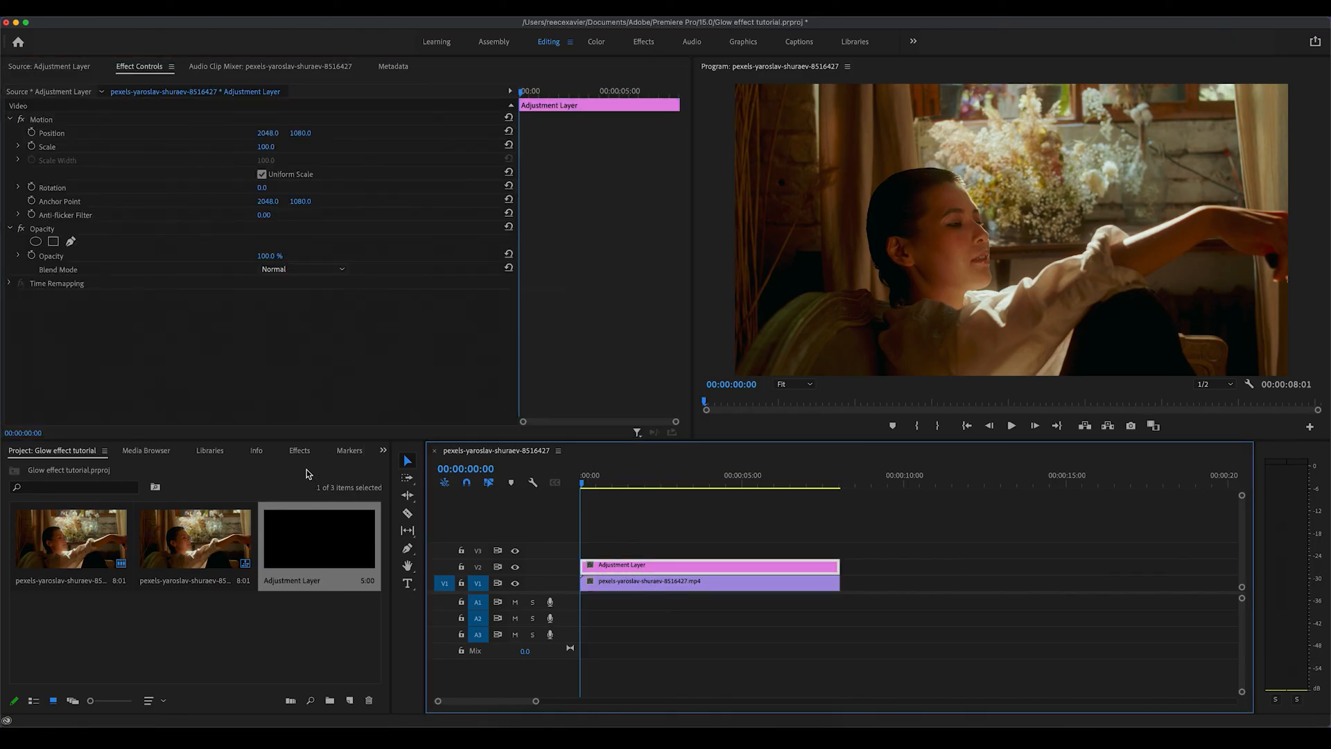
left_click(299, 452)
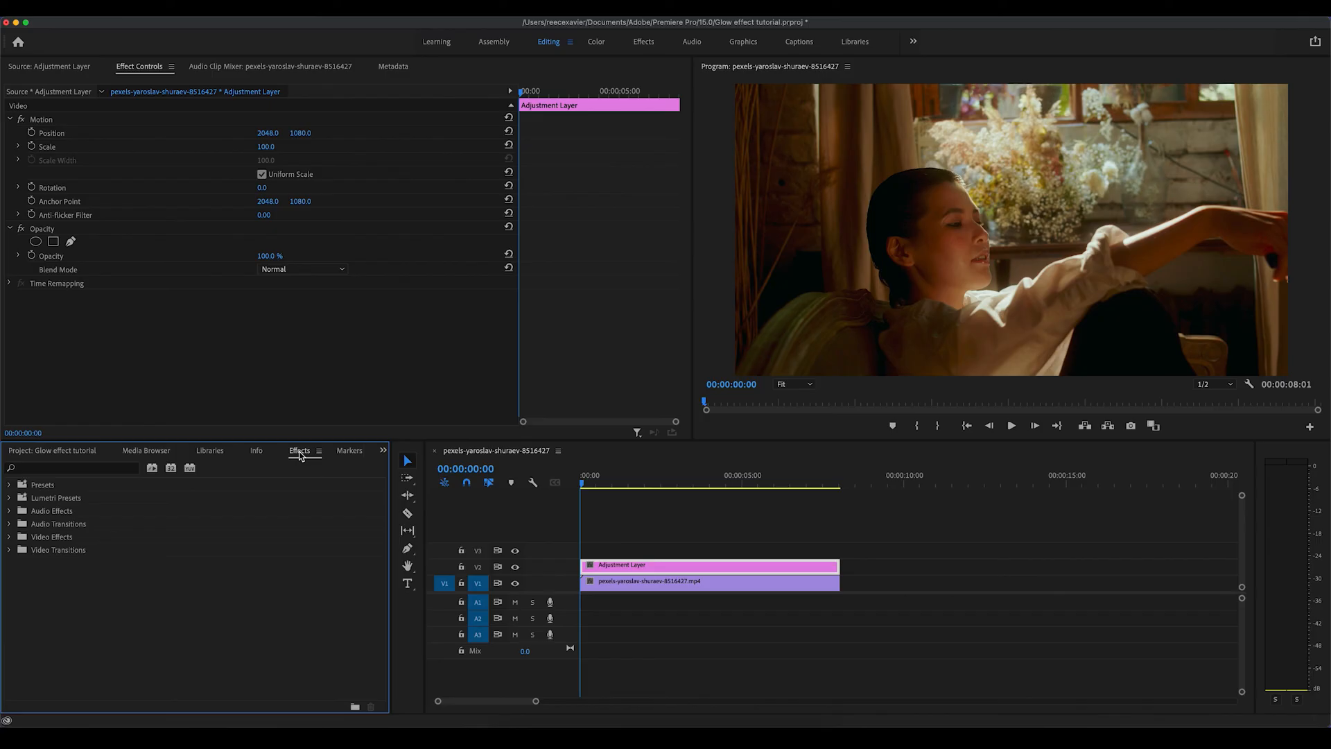
left_click(114, 467)
type("gaussian")
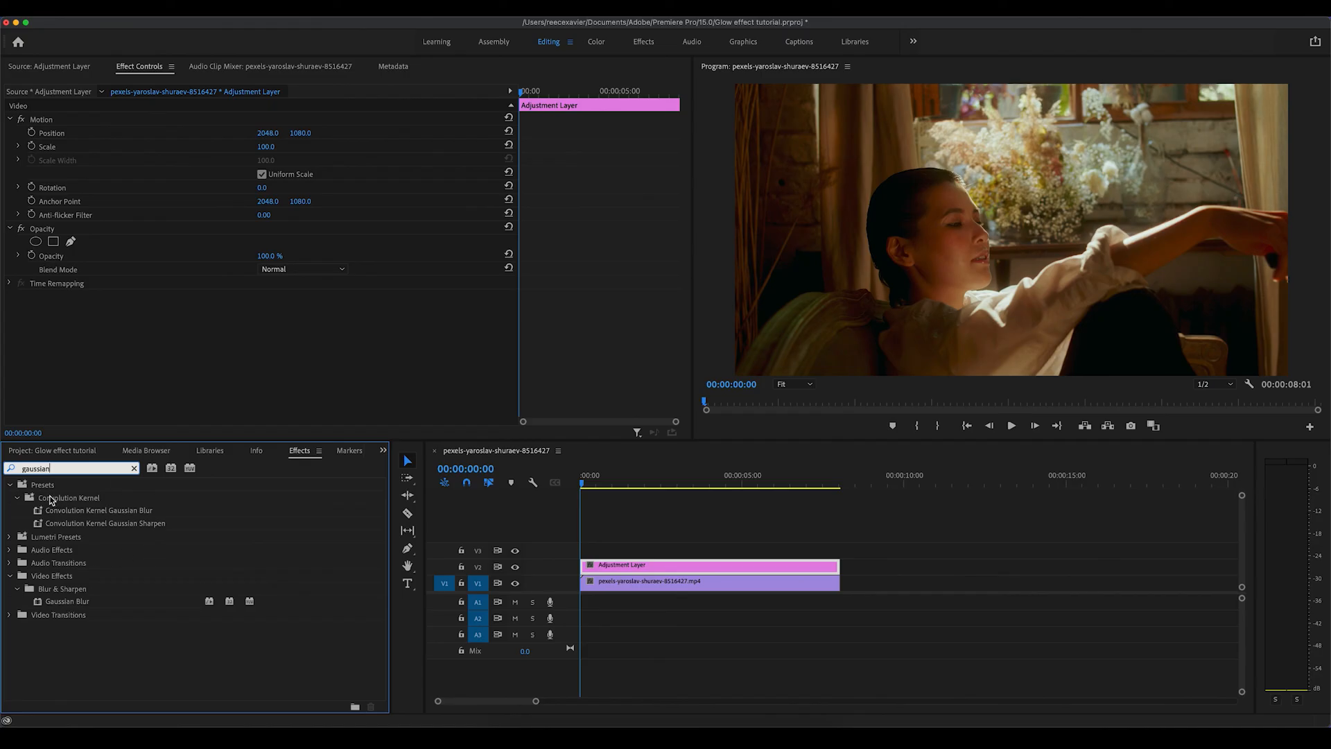
left_click(70, 604)
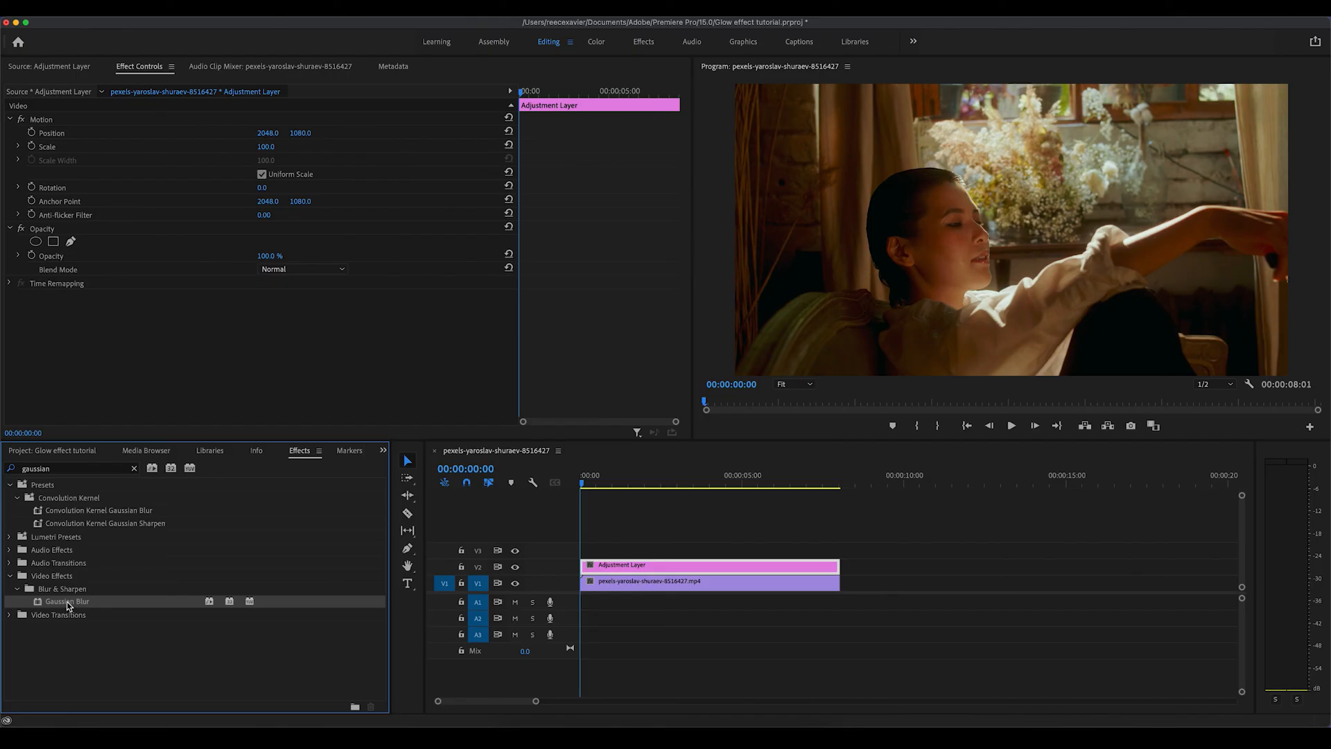
left_click_drag(68, 605, 617, 567)
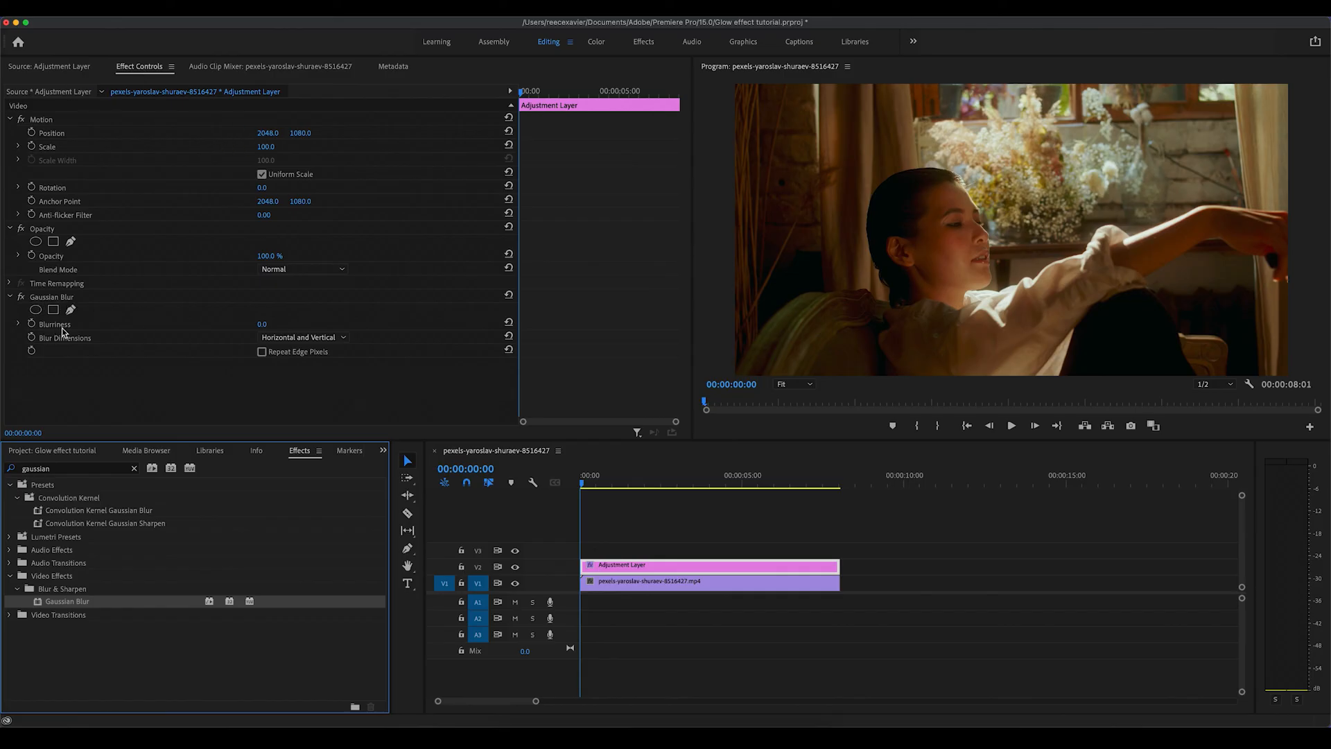
Step: Set the Gaussian Blur blurriness to 126 and enable Repeat Edge Pixels
left_click(262, 324)
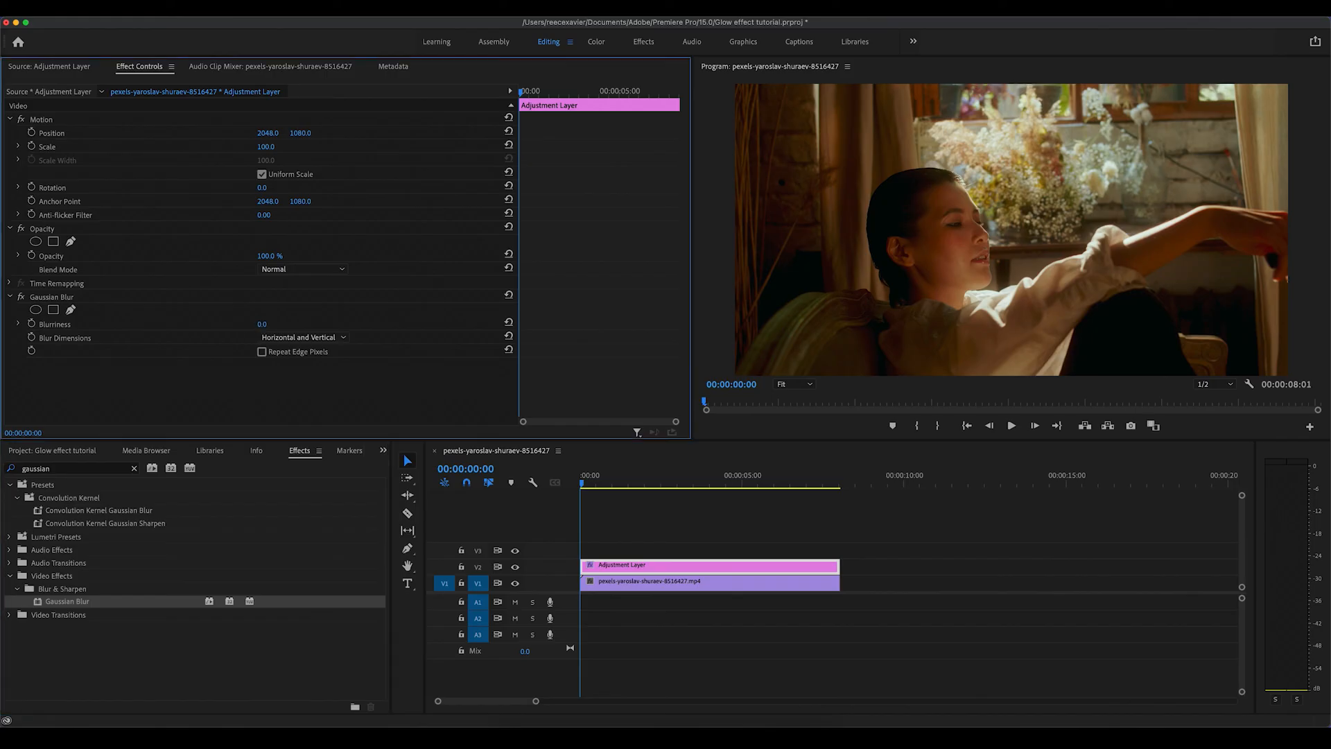
mouse_move(262, 324)
left_mouse_down()
mouse_move(363, 324)
mouse_move(272, 324)
left_mouse_up()
left_click_drag(262, 324, 337, 324)
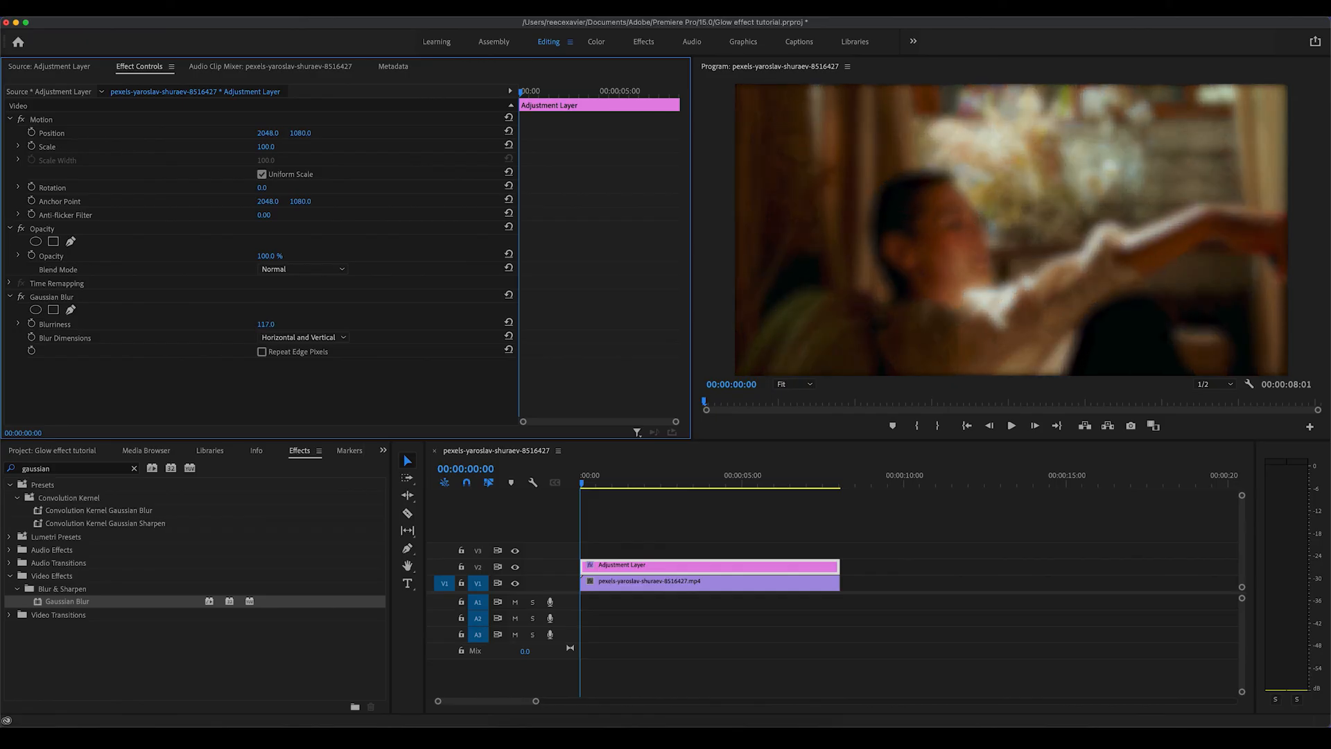
left_click(262, 352)
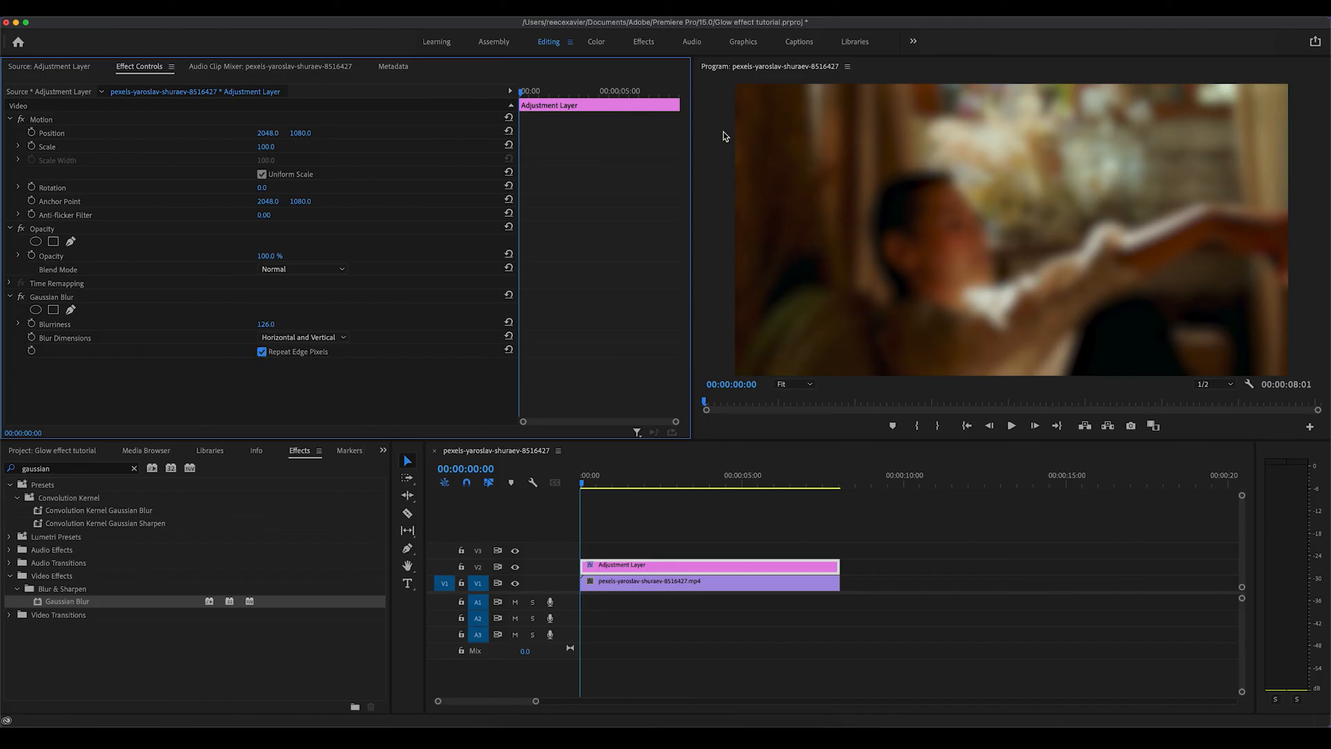
left_click(918, 332)
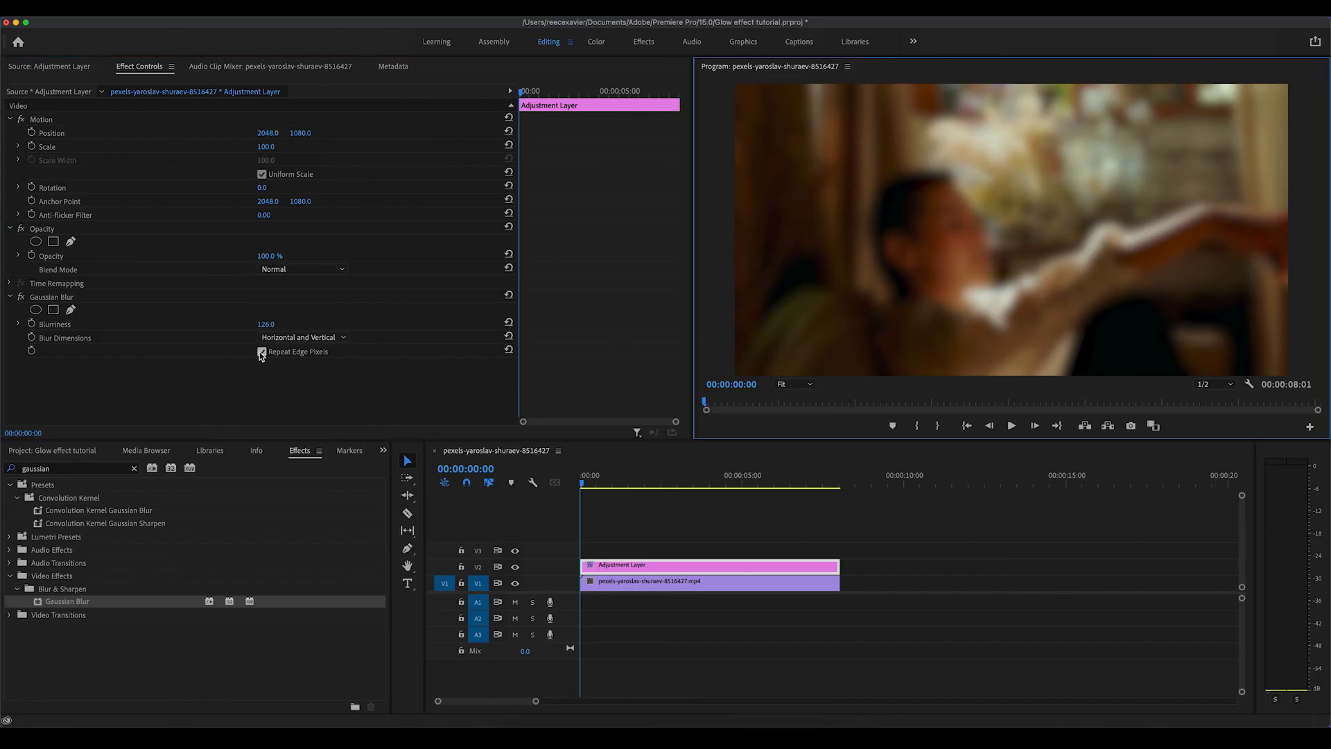
left_click(261, 352)
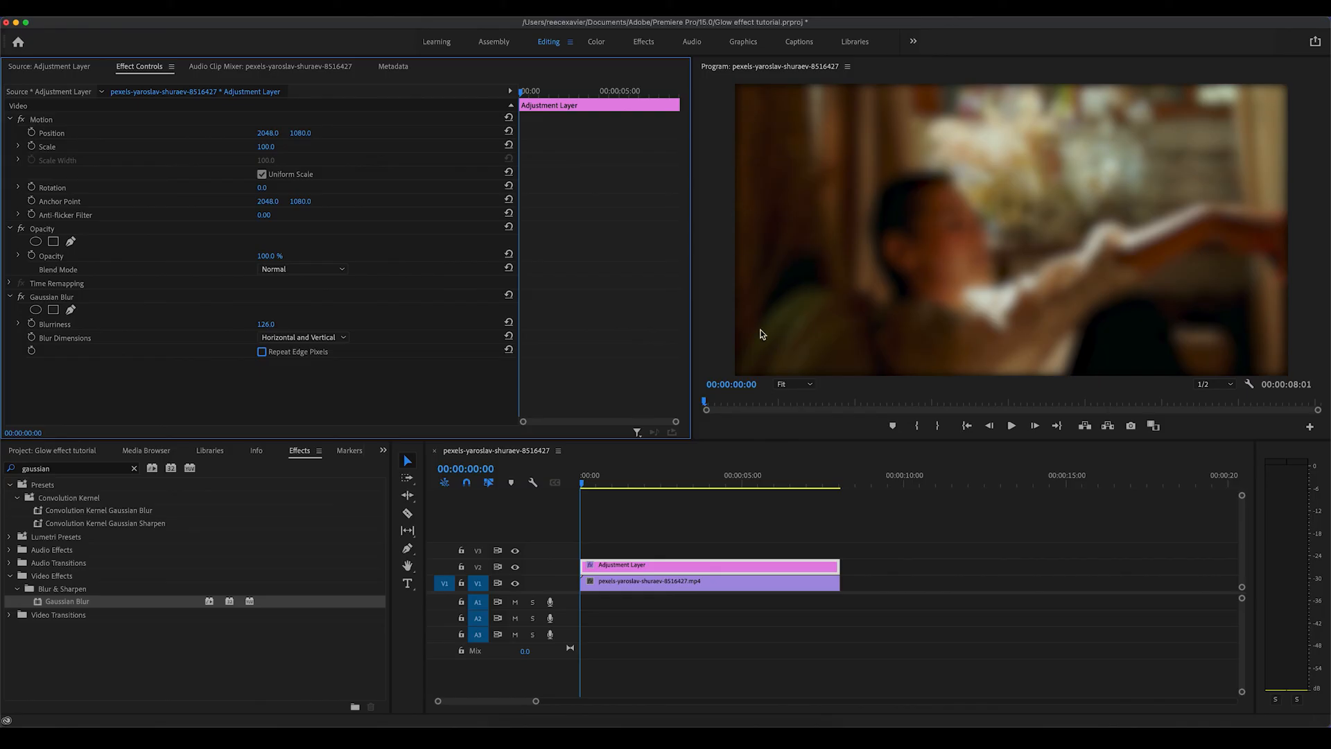
left_click(262, 352)
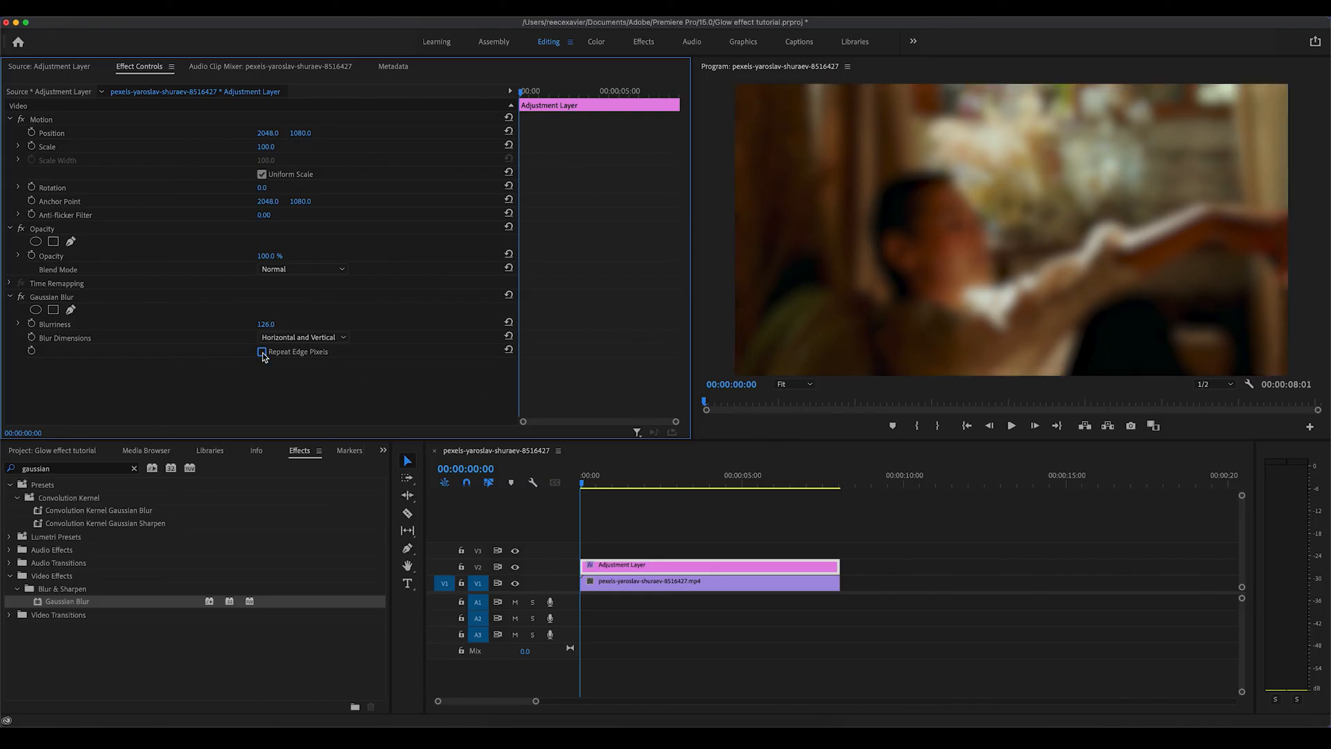
Step: Reduce the blurriness and set the adjustment layer's opacity to 50%
left_click_drag(265, 324, 188, 325)
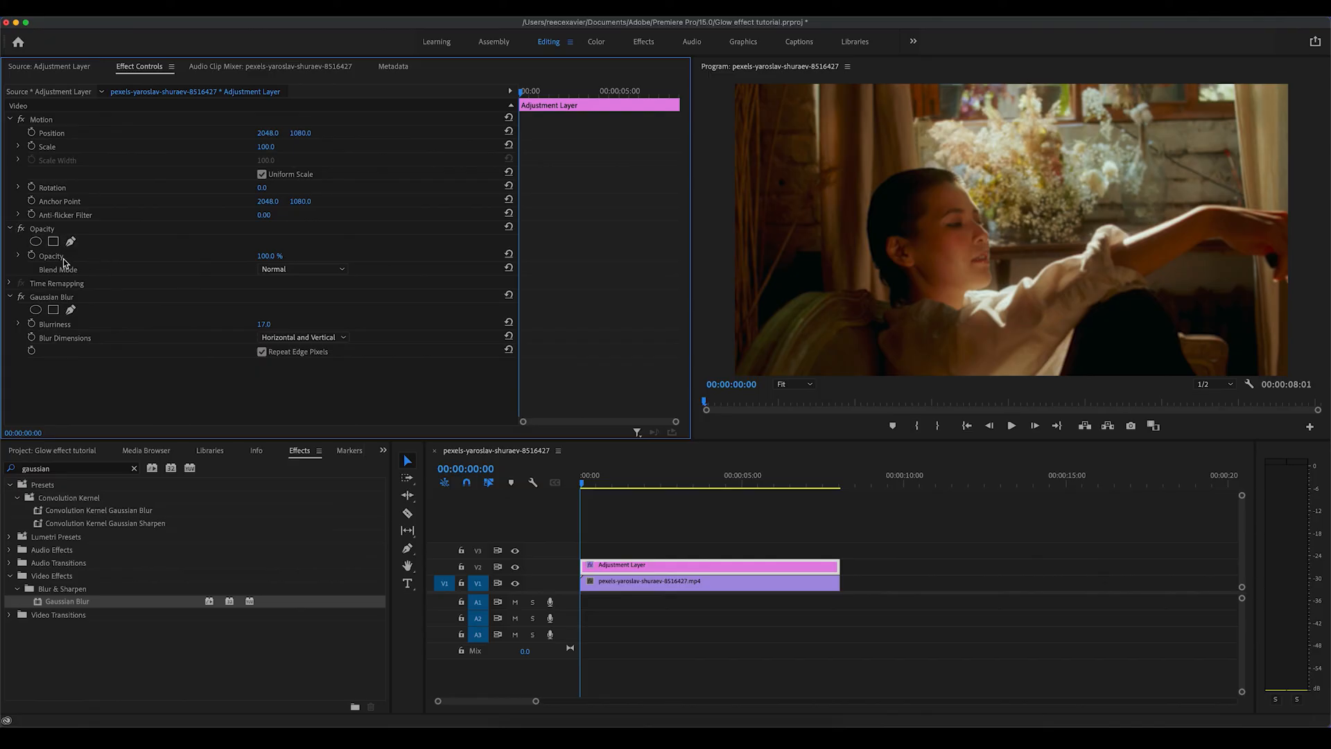
left_click(274, 255)
key("BackSpace")
key("Return")
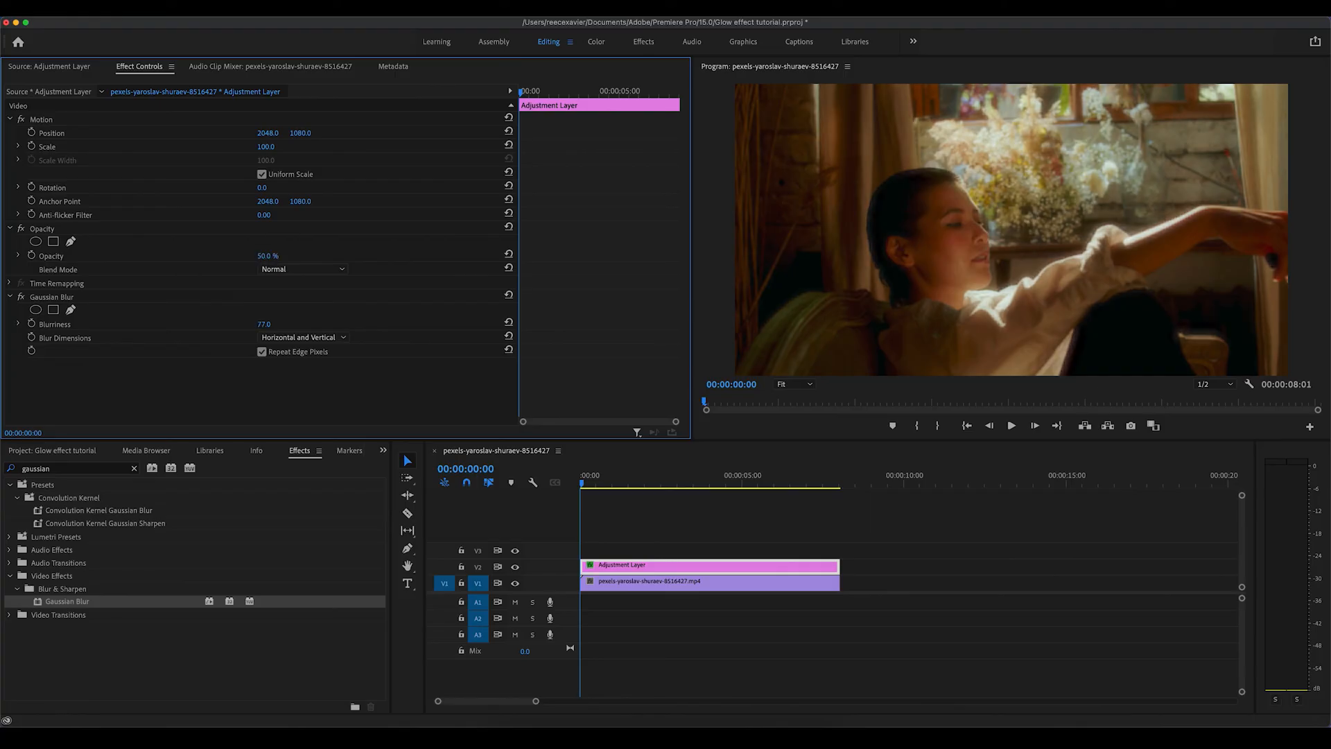
left_click_drag(264, 325, 268, 325)
Step: Try the Screen, Overlay and Color Dodge blend modes on the adjustment layer, returning to Normal
left_click(284, 269)
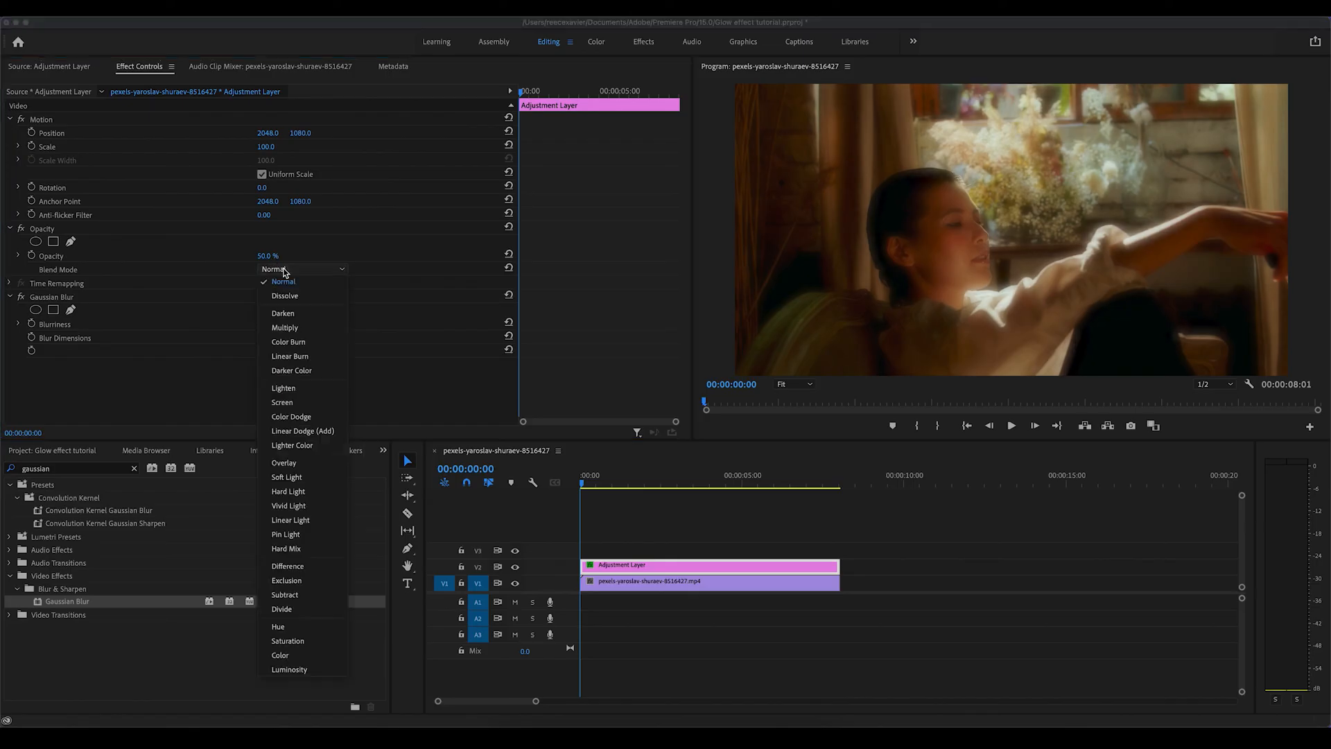
left_click(293, 402)
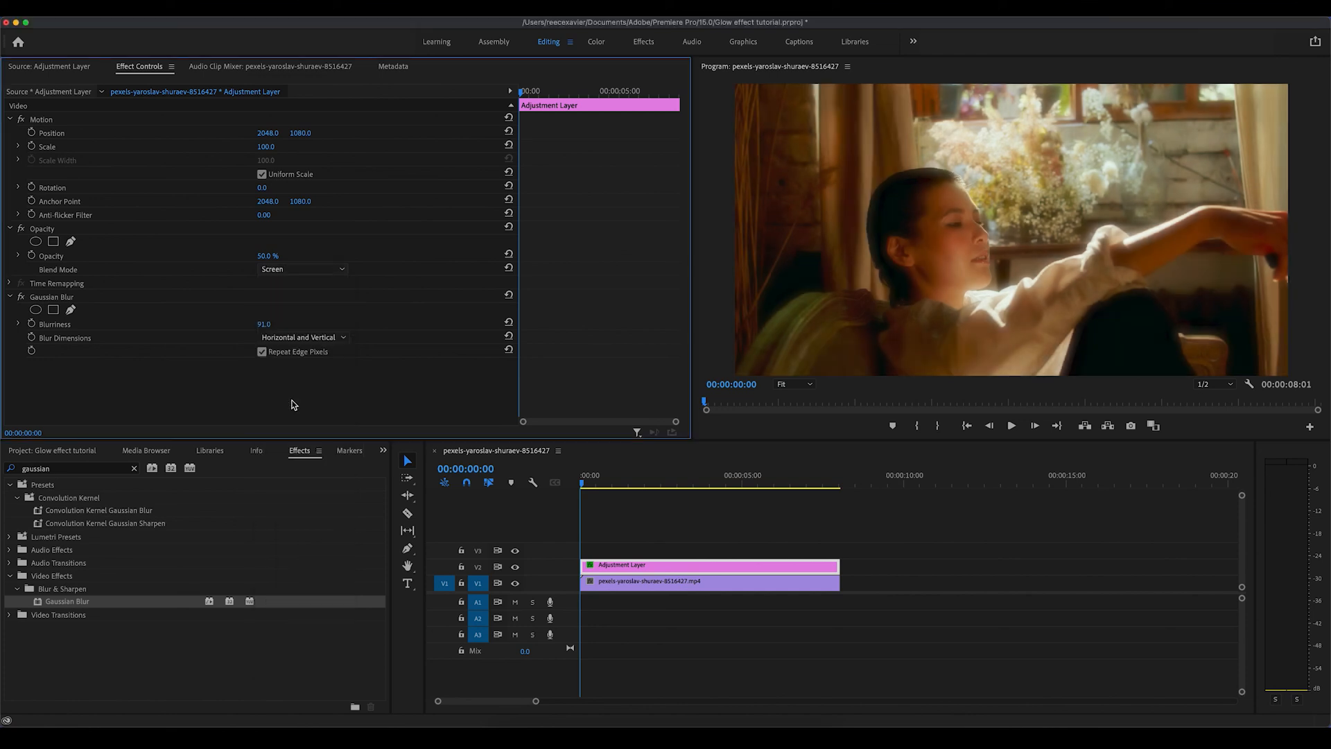
left_click(290, 269)
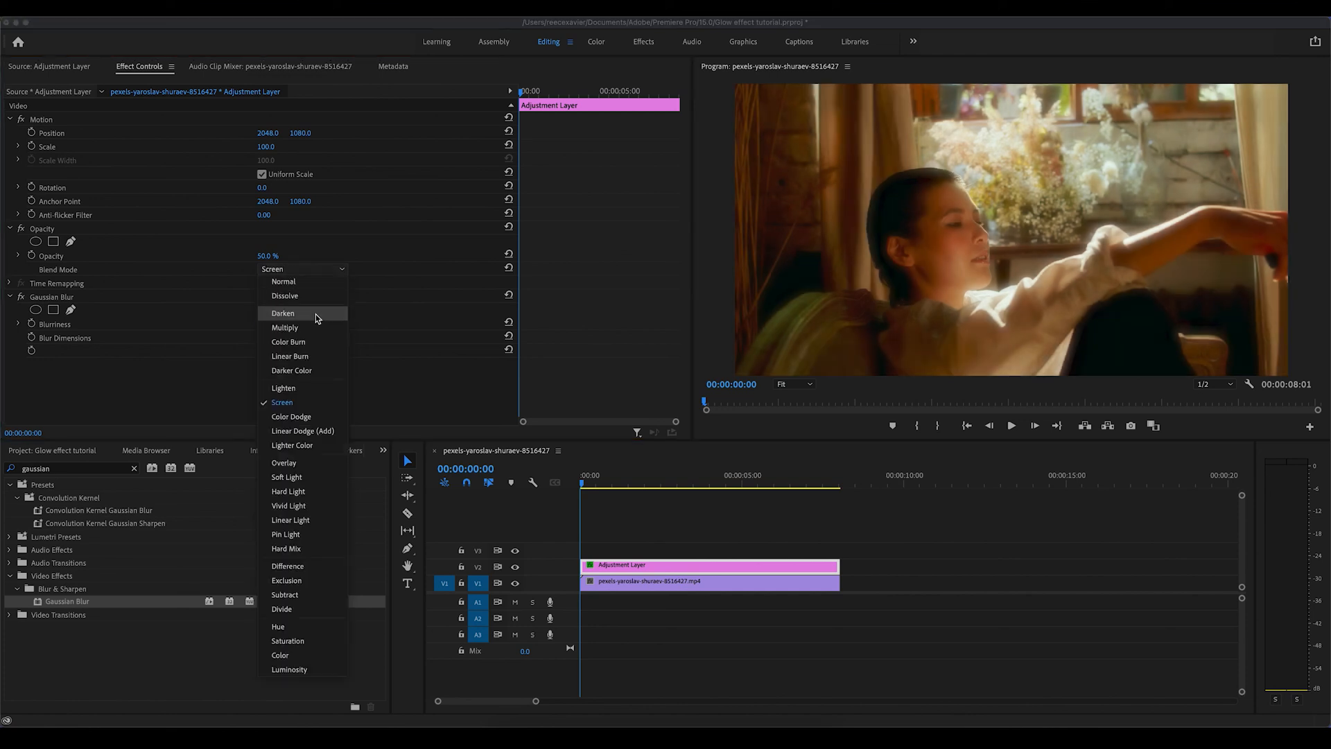
left_click(296, 463)
left_click(295, 270)
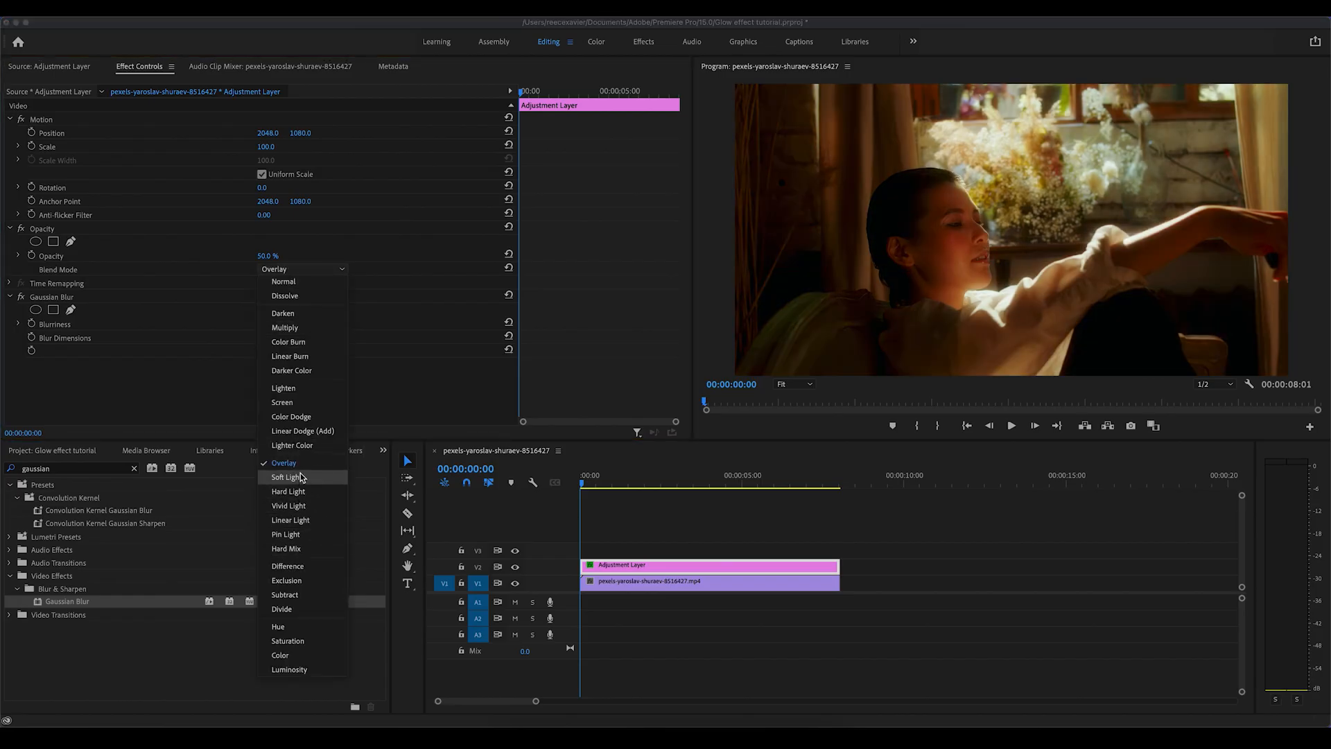
left_click(299, 417)
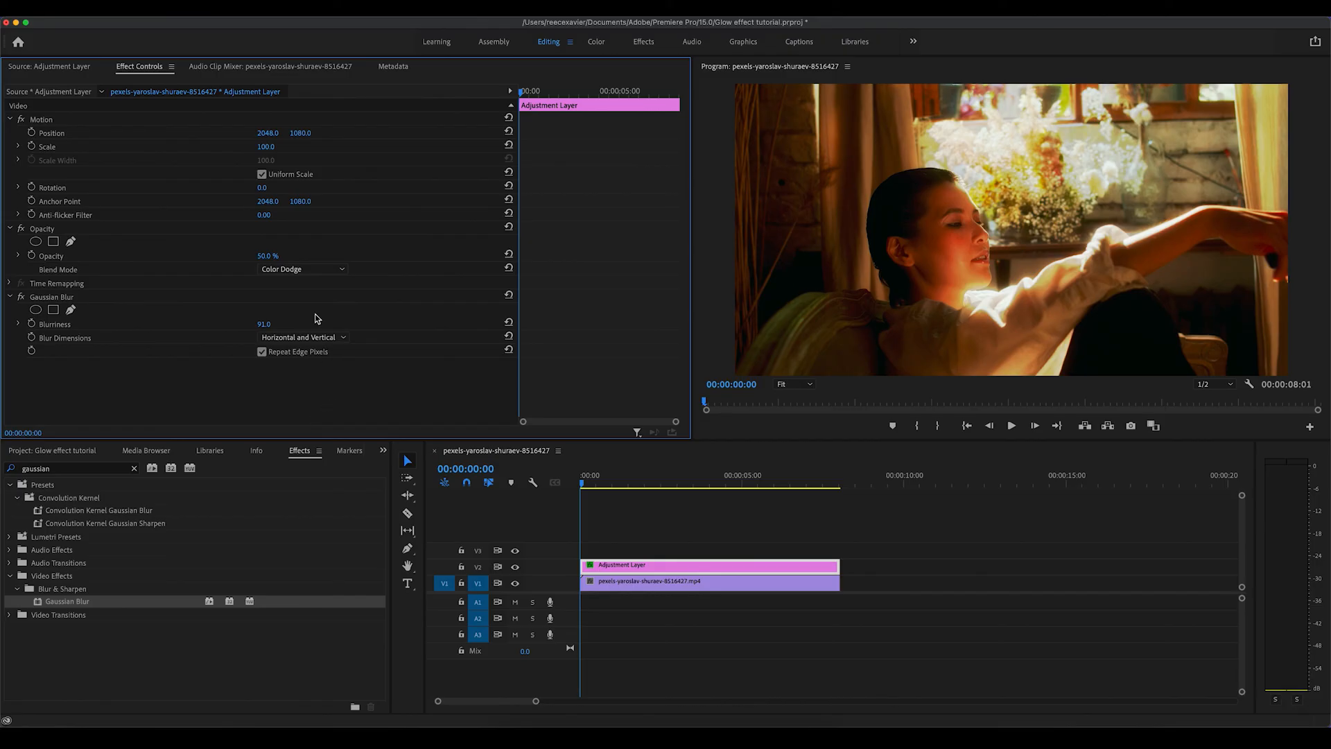
left_click(302, 270)
left_click(301, 283)
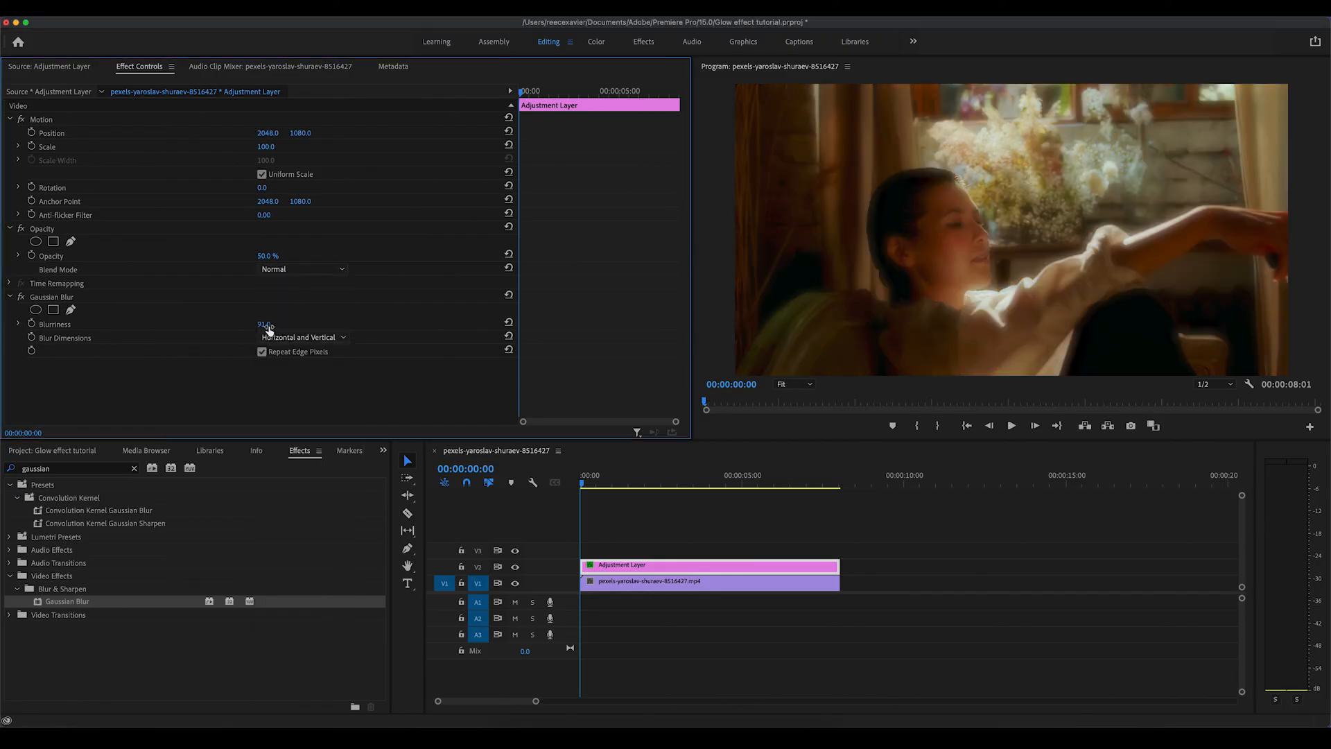
Step: Increase the Gaussian Blur blurriness to 130
left_click_drag(268, 327, 271, 328)
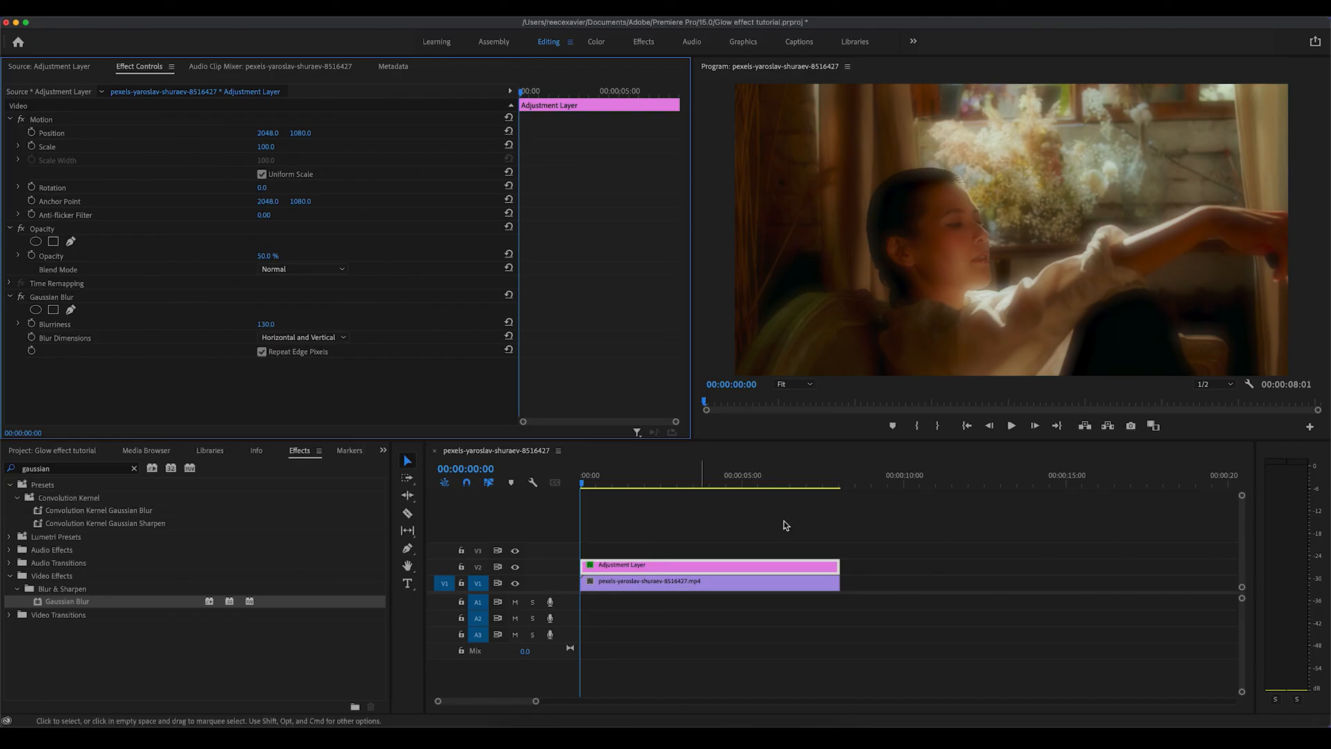
Step: Add Lumetri Color to the adjustment layer with contrast 33.7 and exposure 1.6, adjust temperature, and return to editing
left_click(598, 43)
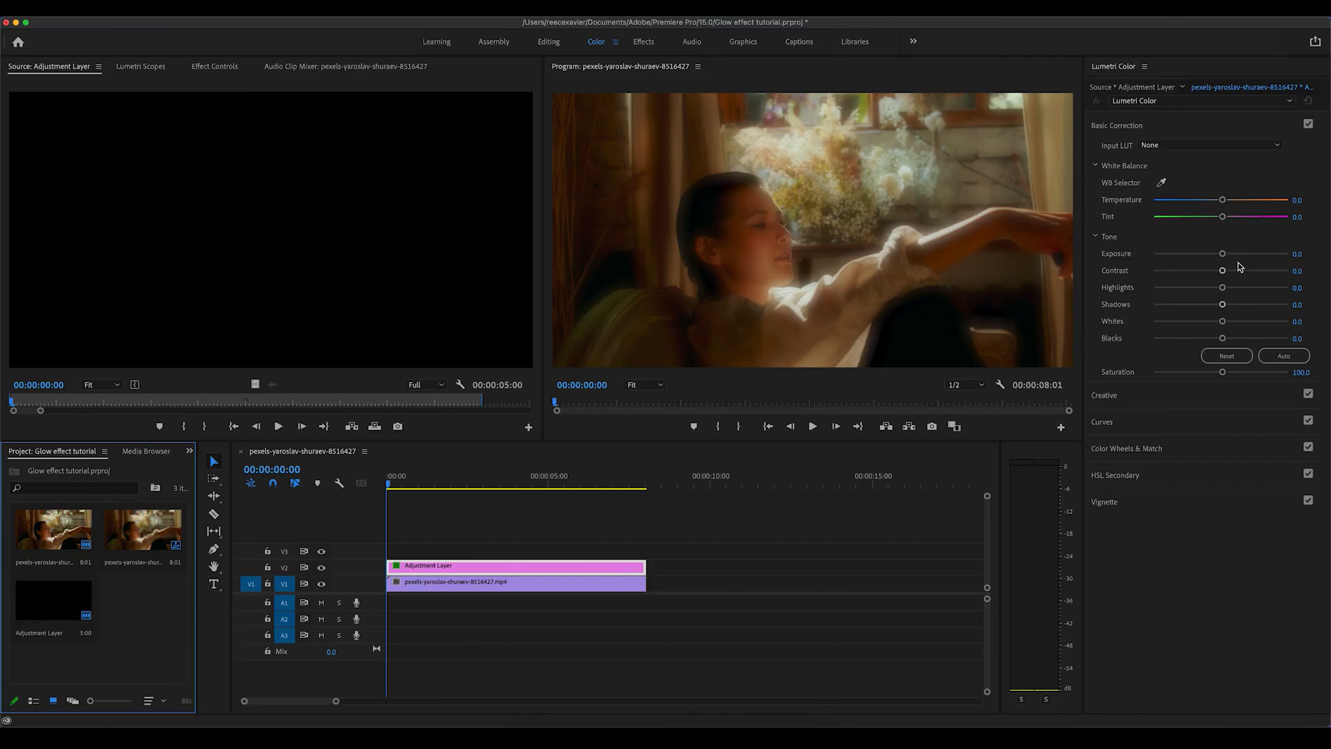
mouse_move(1224, 272)
left_mouse_down()
mouse_move(1264, 272)
mouse_move(1202, 273)
mouse_move(1242, 273)
left_mouse_up()
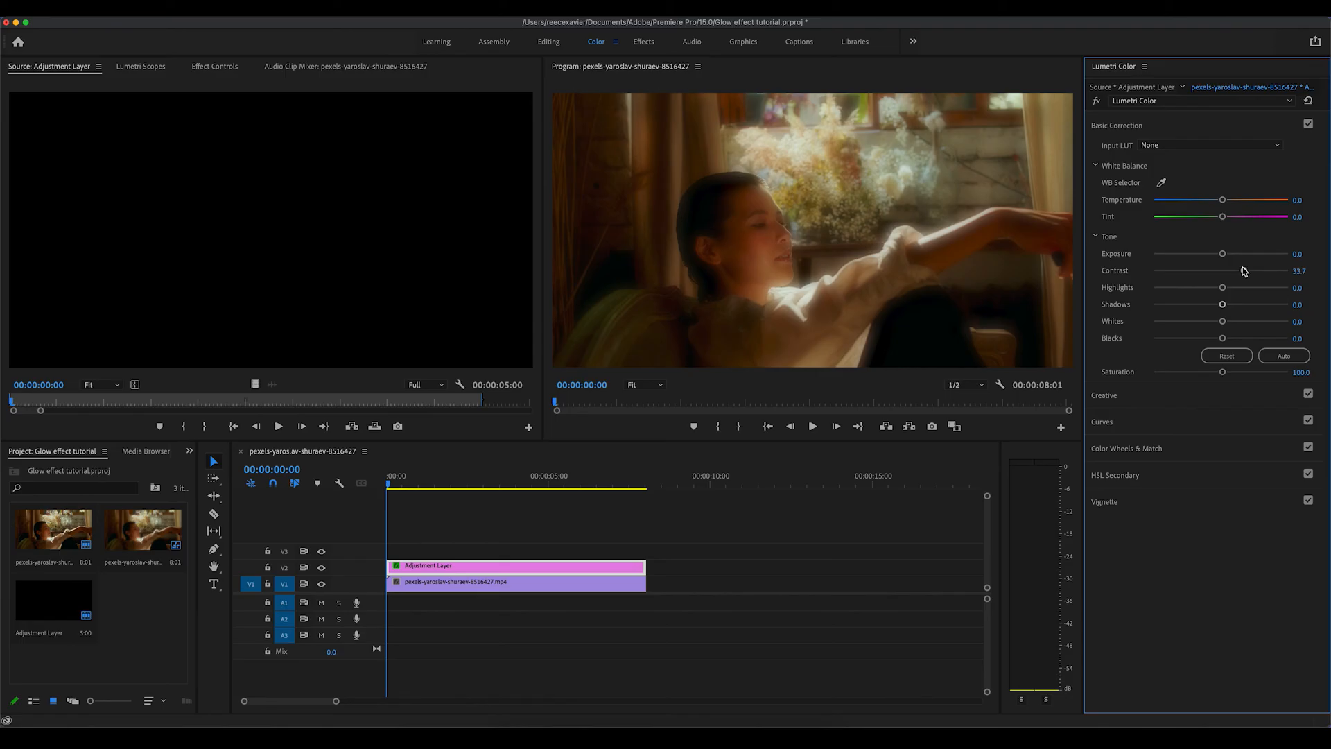
left_click_drag(1222, 254, 1245, 255)
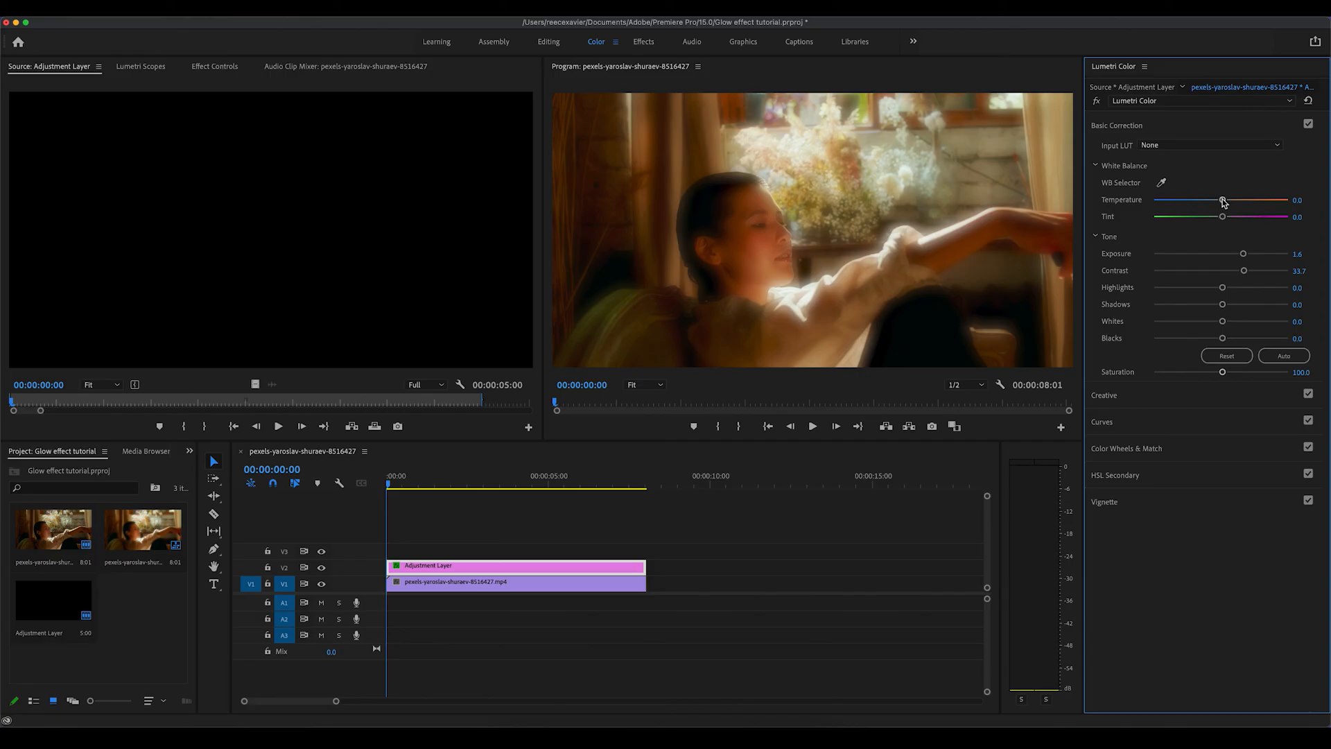
mouse_move(1222, 200)
left_mouse_down()
mouse_move(1190, 202)
mouse_move(1247, 201)
mouse_move(1223, 201)
left_mouse_up()
left_click(1296, 201)
key("Return")
left_click(544, 40)
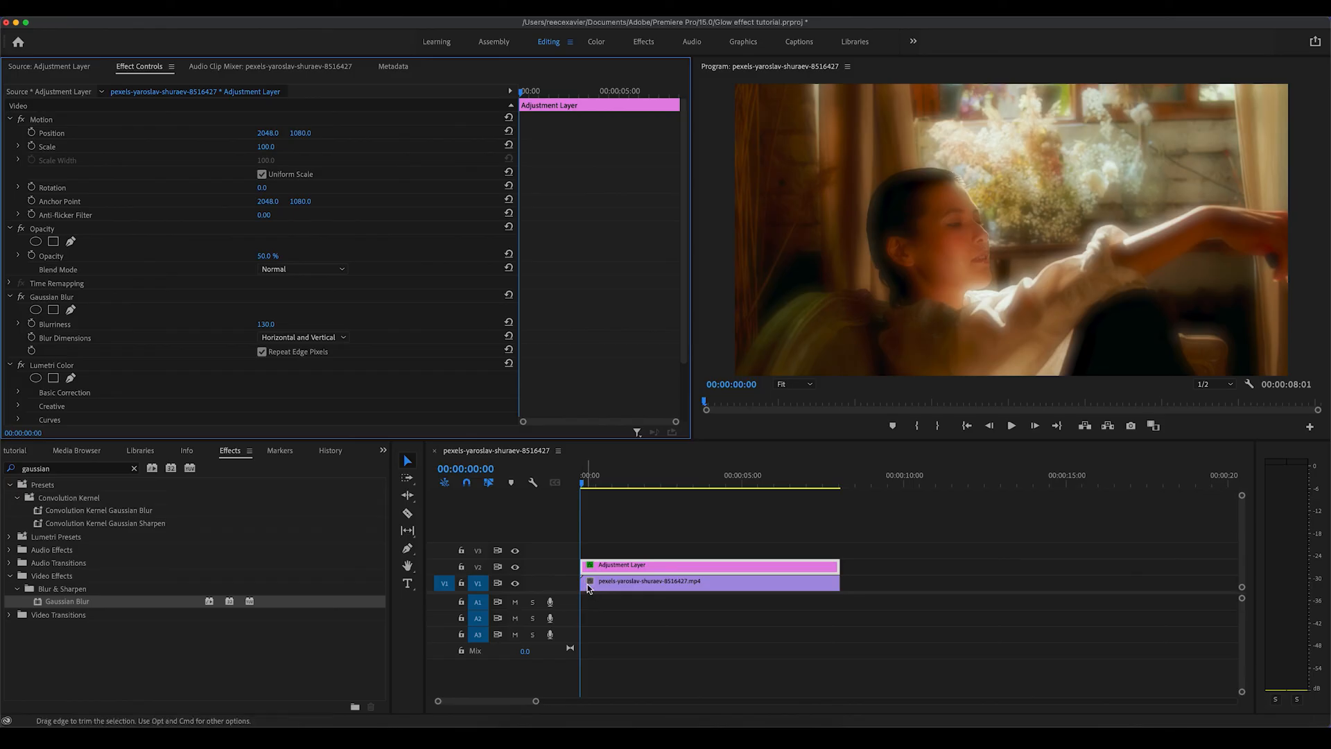
Step: Toggle the adjustment layer track's output on and off to compare the glow with the original, then play
left_click(515, 568)
left_click(515, 568)
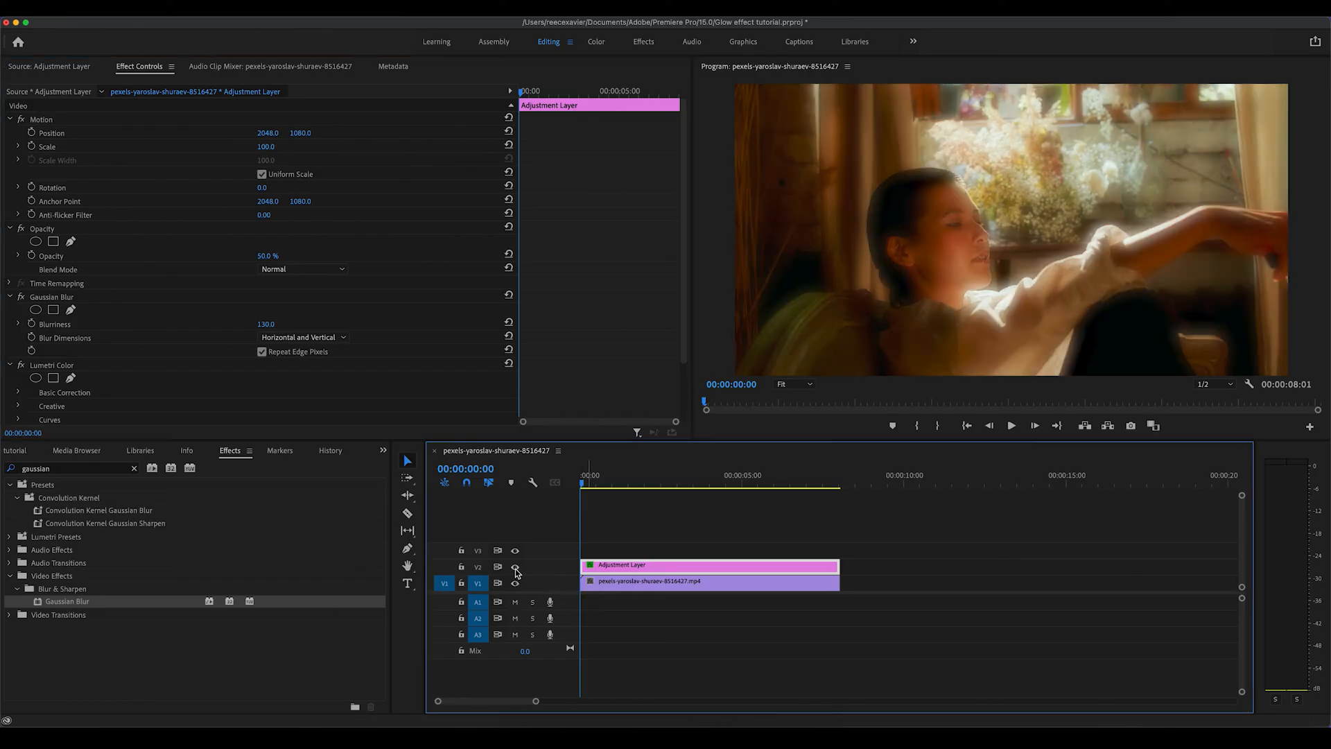
left_click(515, 567)
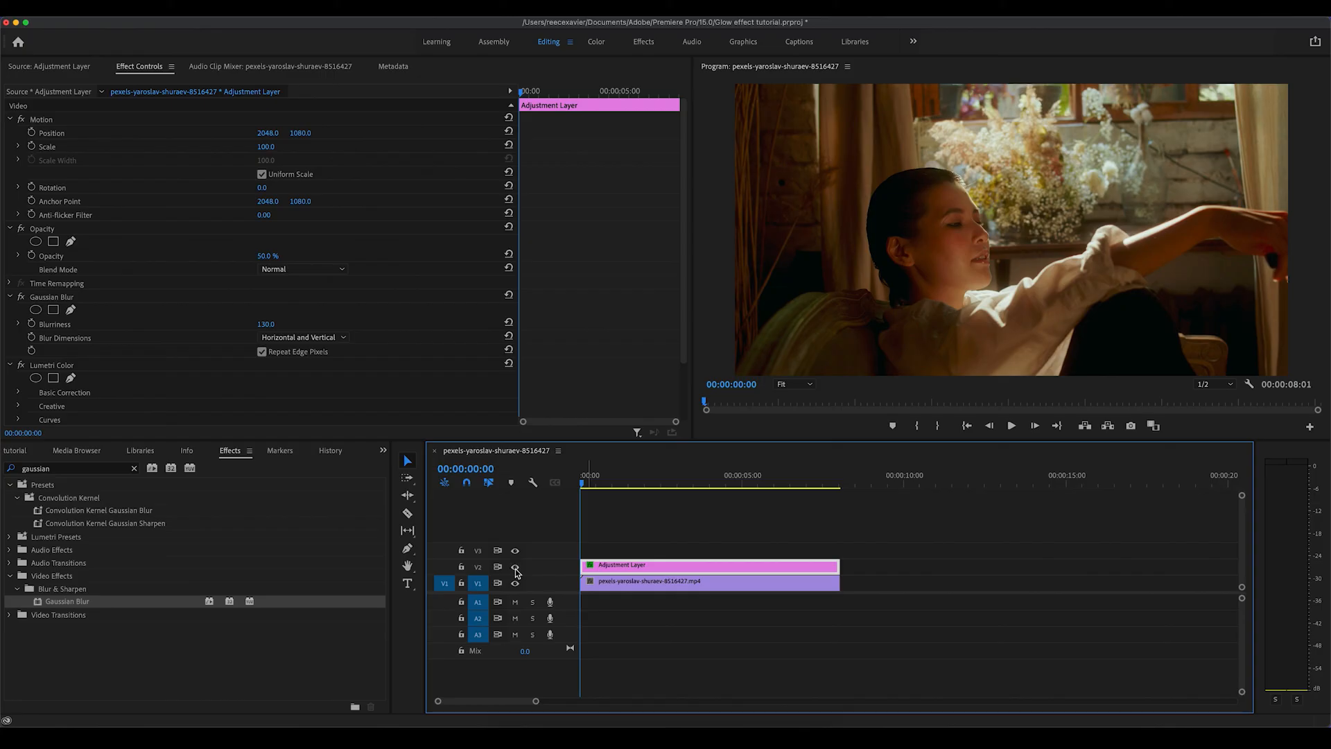
left_click(515, 568)
key("space")
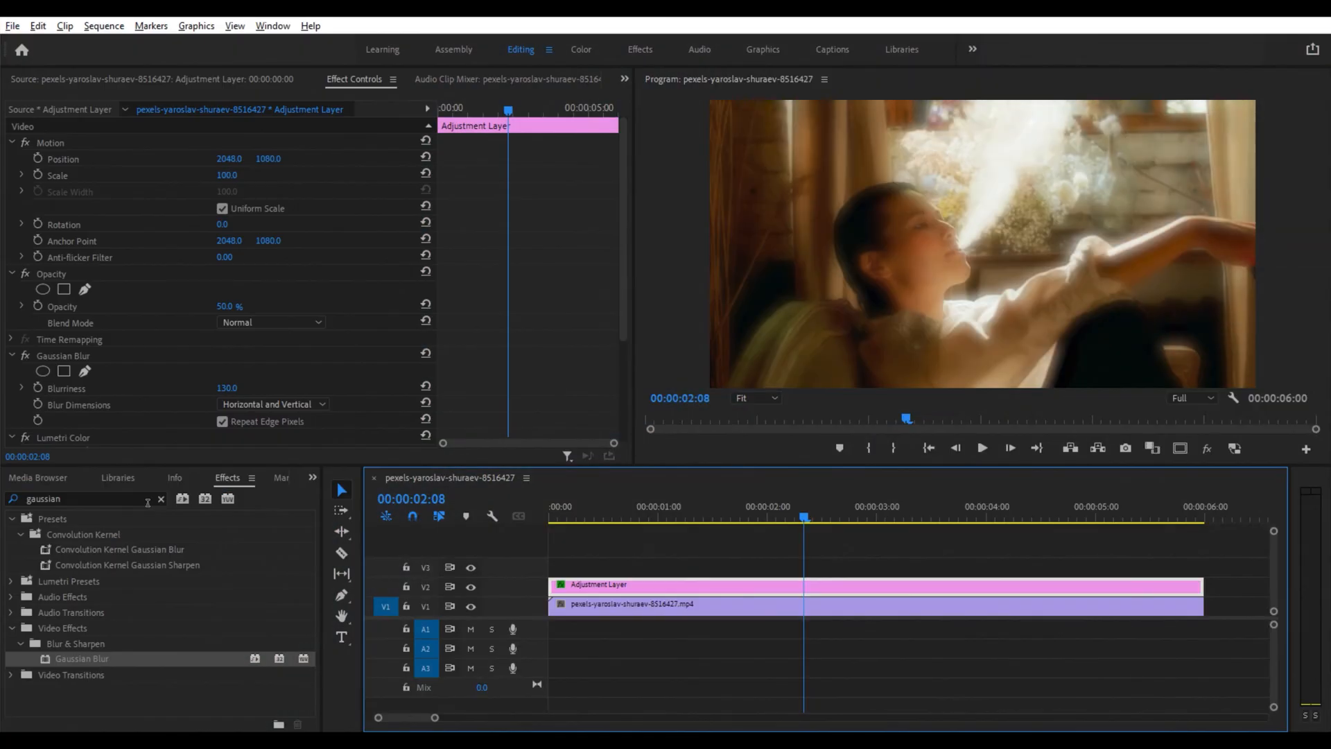
Step: Apply the Lumetri Color effect to the video clip on V1
left_click(161, 499)
type("lumetri")
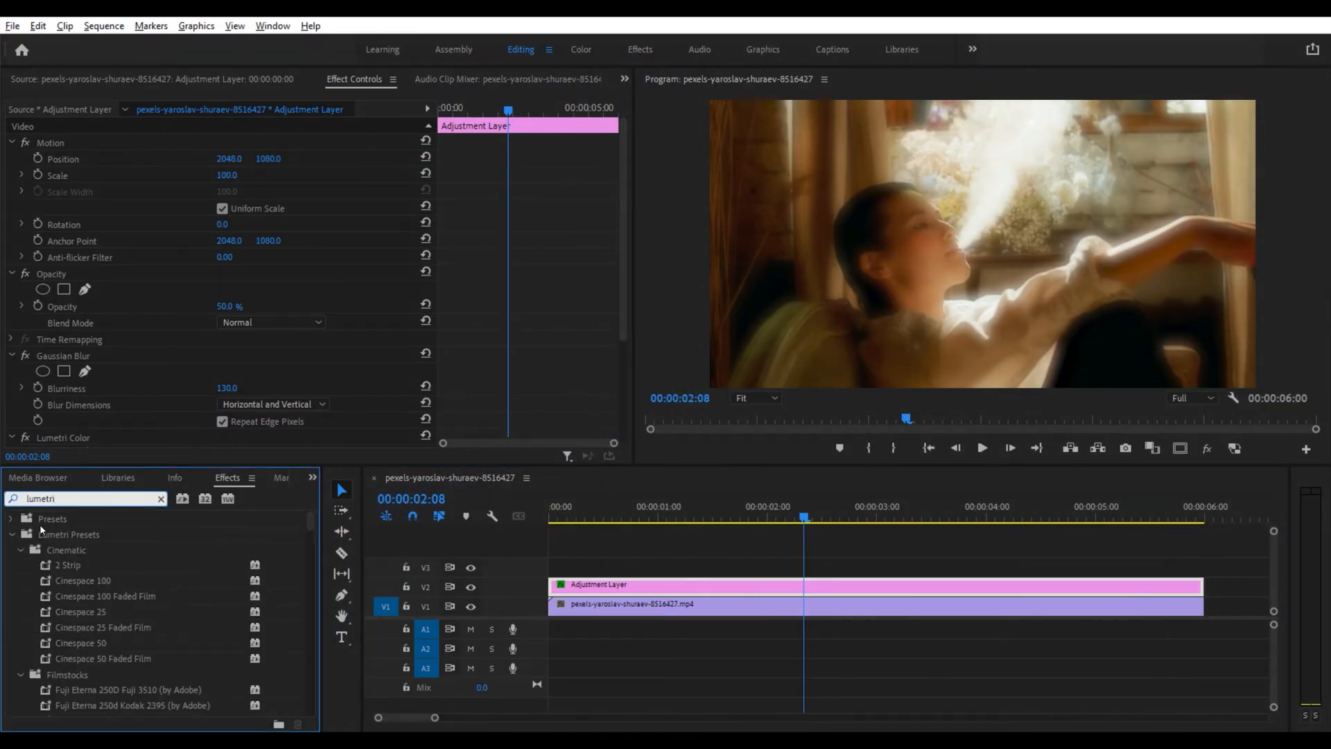
left_click(12, 534)
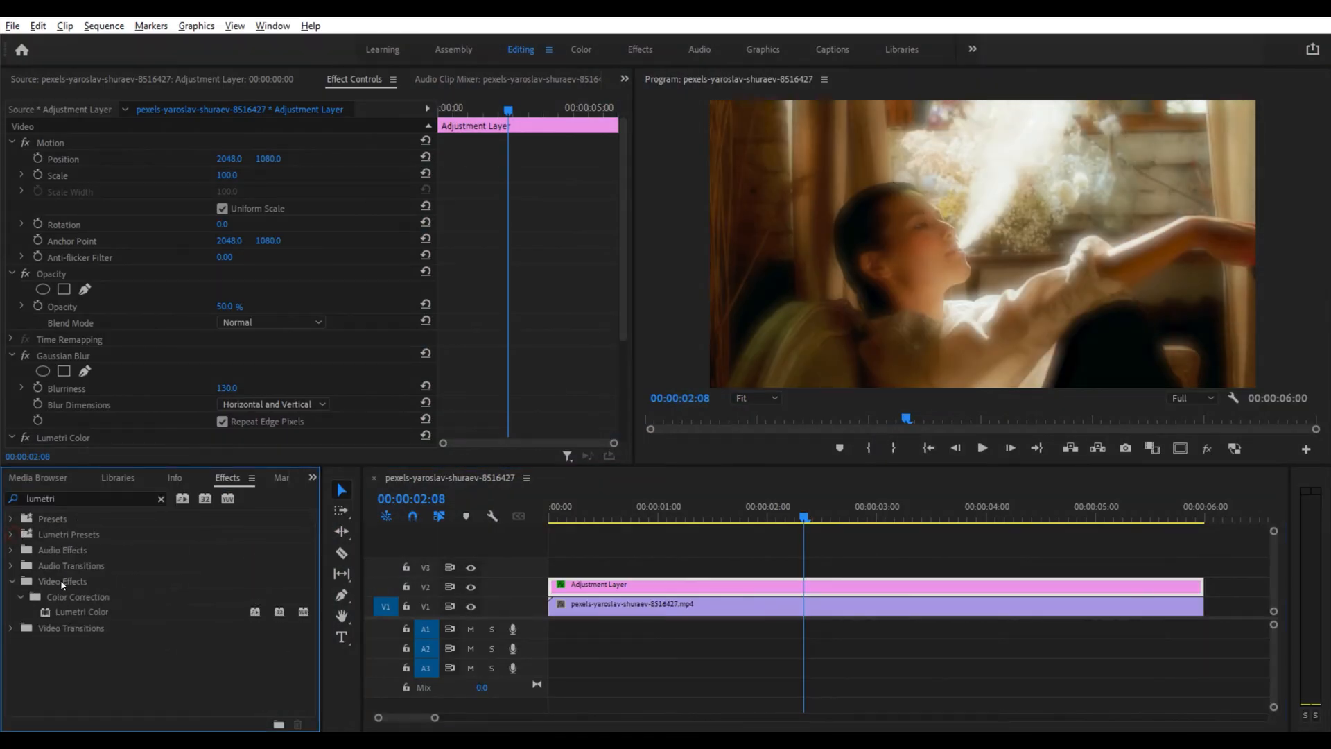
left_click_drag(81, 611, 712, 606)
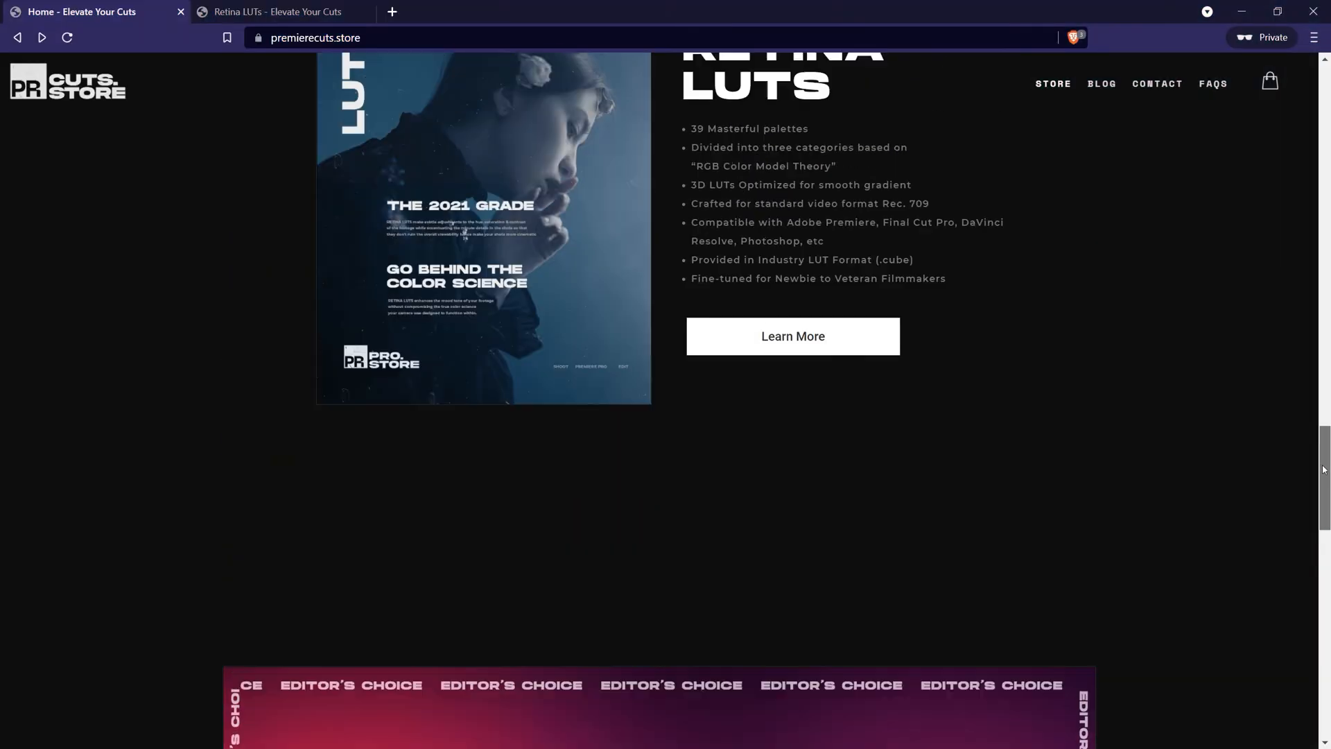
Step: Load the Spica _REC709.cube LUT from the Noir Green folder as the clip's Creative Look
left_click_drag(1323, 469, 1324, 431)
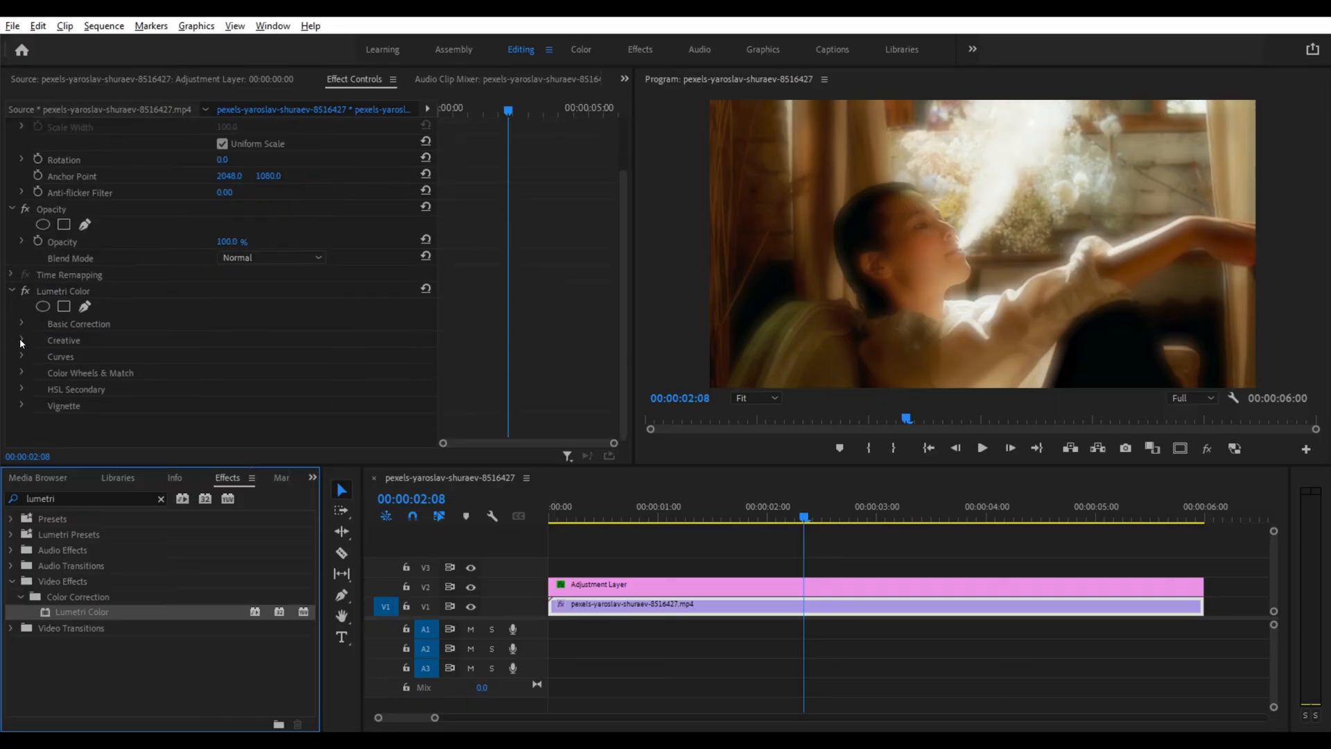
left_click(22, 405)
scroll(21, 343, "down", 5)
left_click(353, 201)
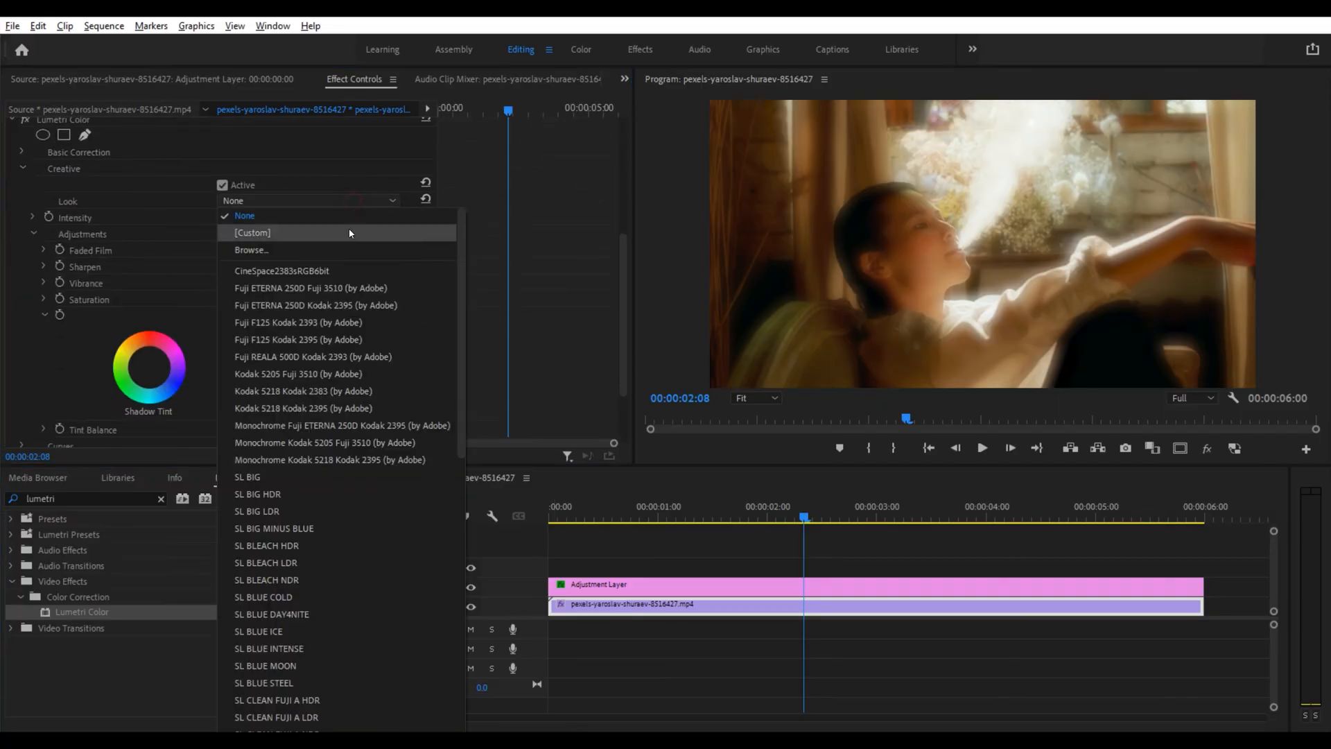
left_click(348, 229)
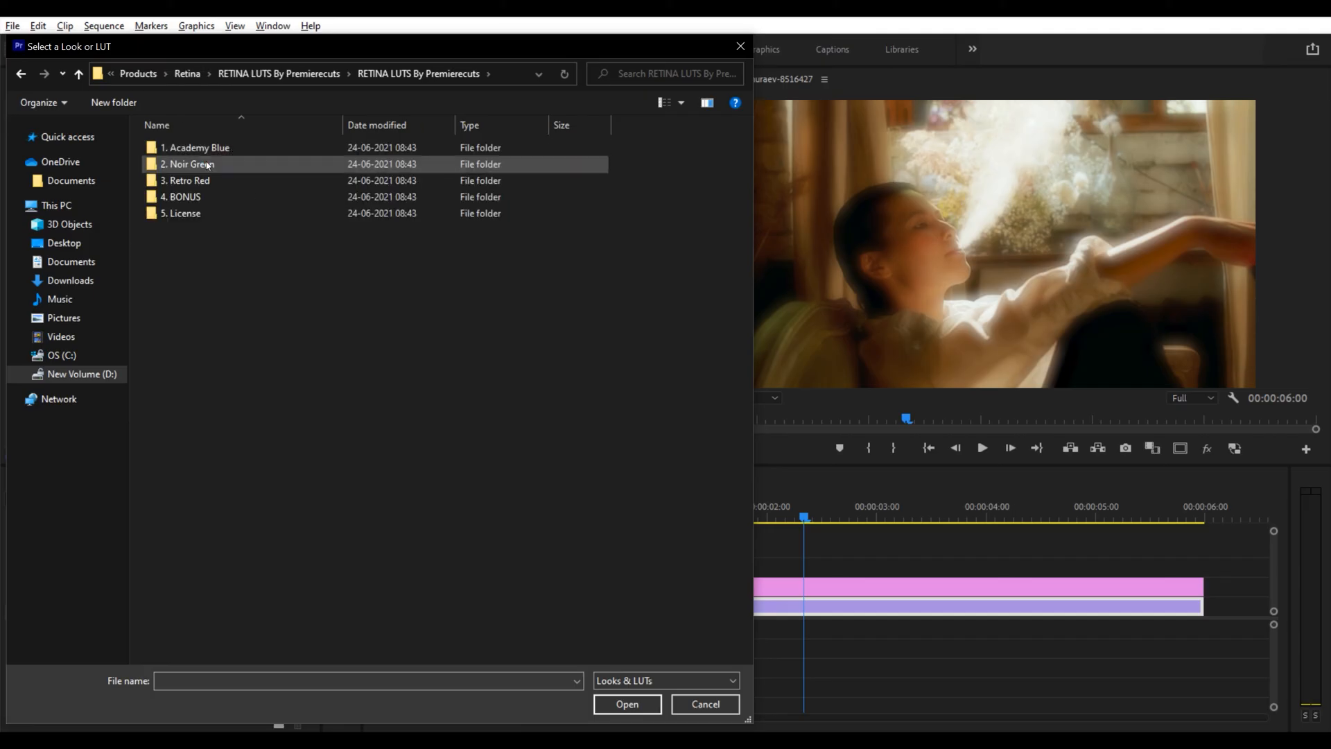
double_click(188, 164)
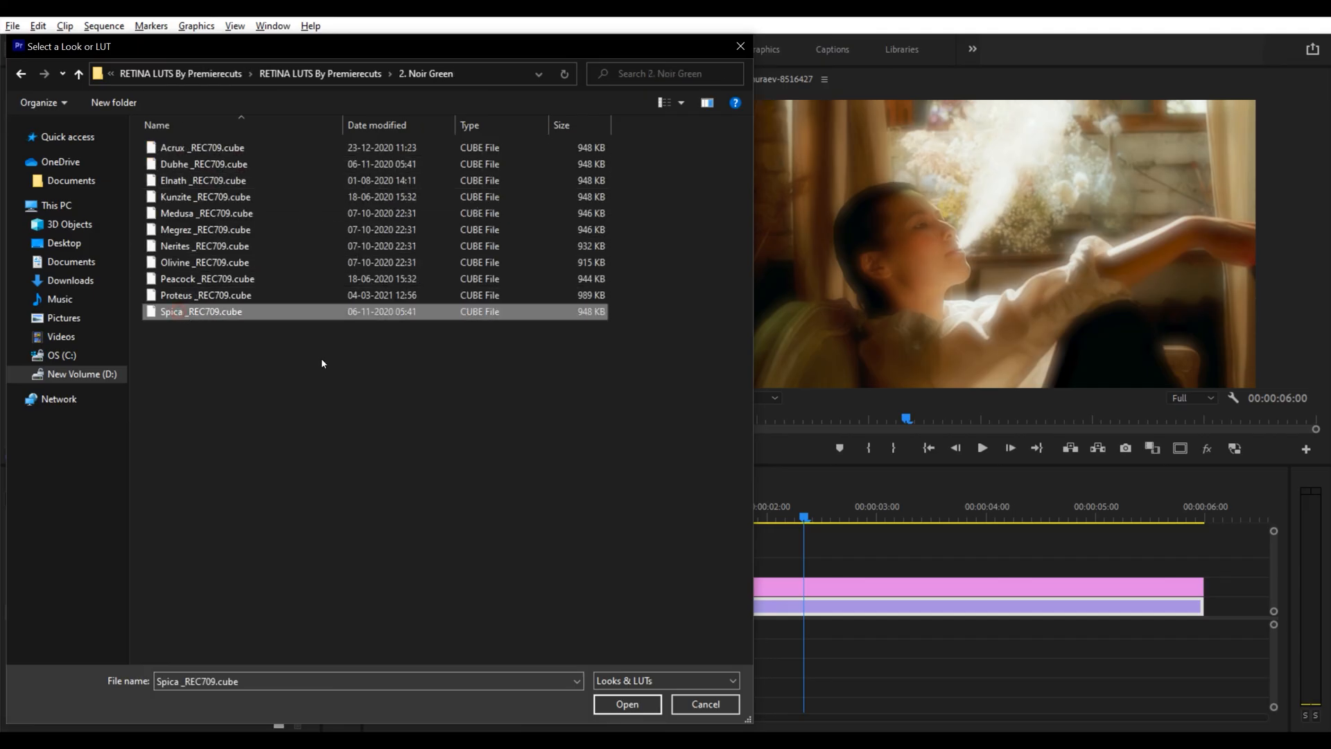
left_click(626, 704)
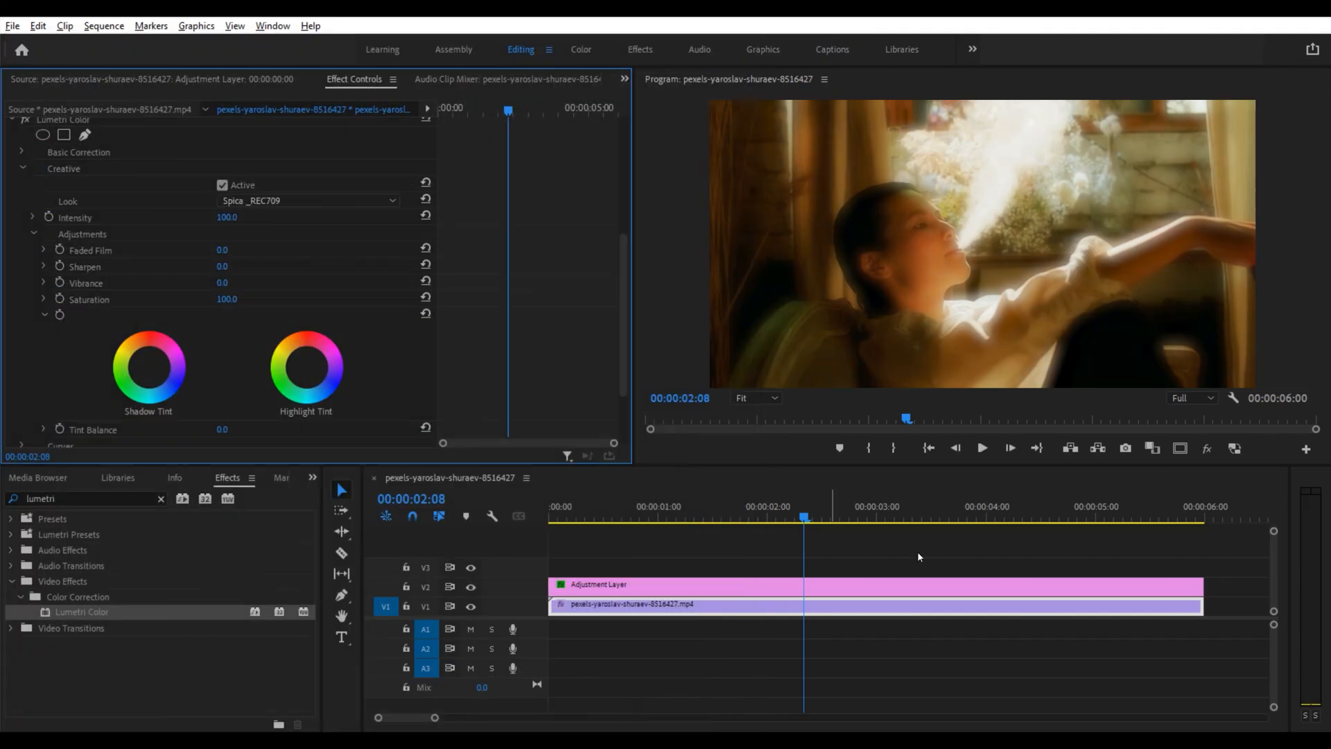
Step: Toggle the clip's Lumetri Color effect off and on to compare, then scrub through the glow full-screen
scroll(27, 150, "up", 2)
left_click(25, 167)
left_click(24, 169)
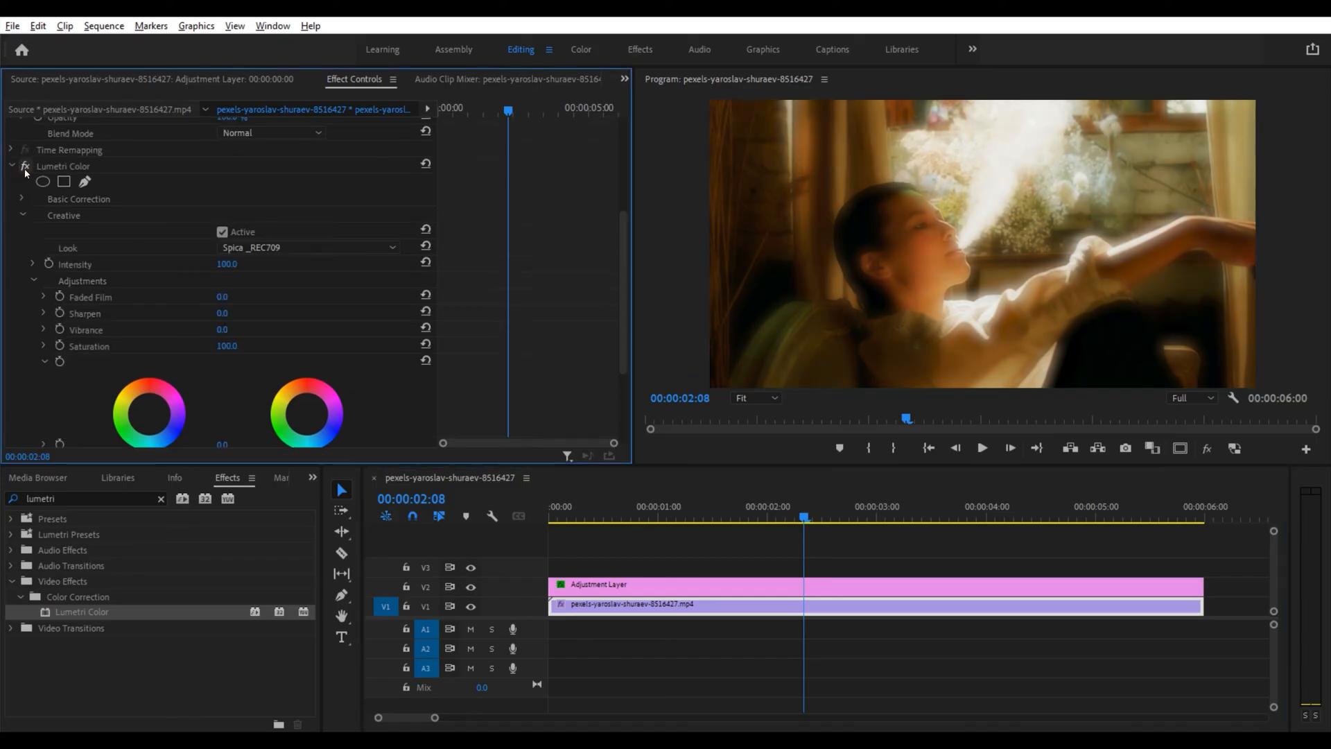
left_click(25, 167)
left_click(25, 167)
key("grave")
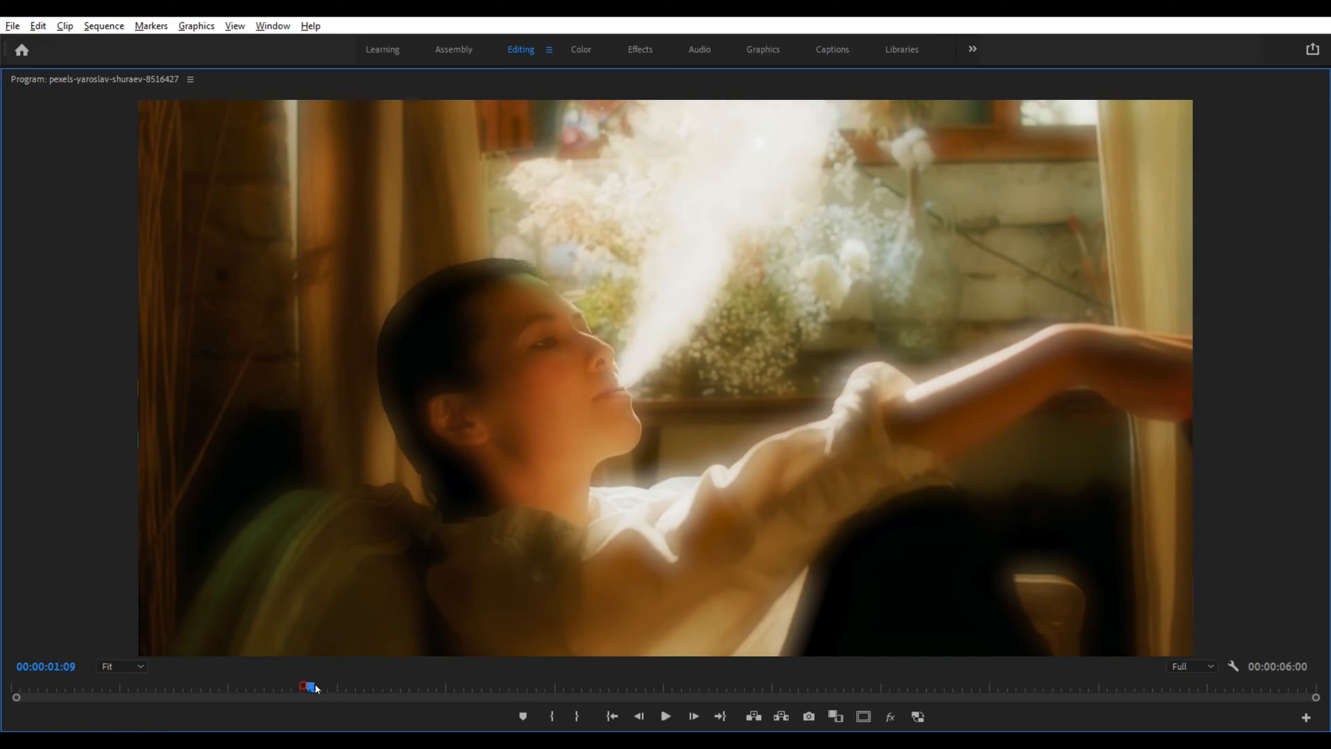
left_click_drag(316, 688, 583, 696)
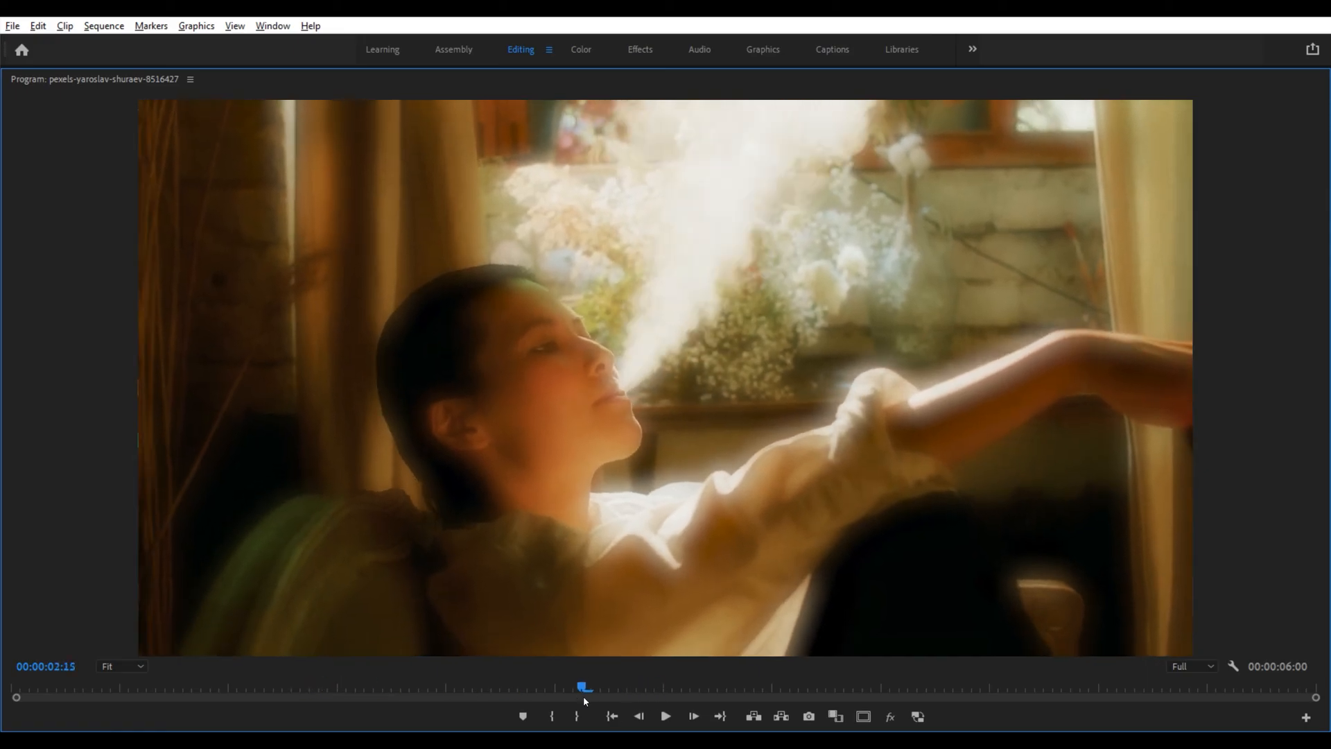
key("grave")
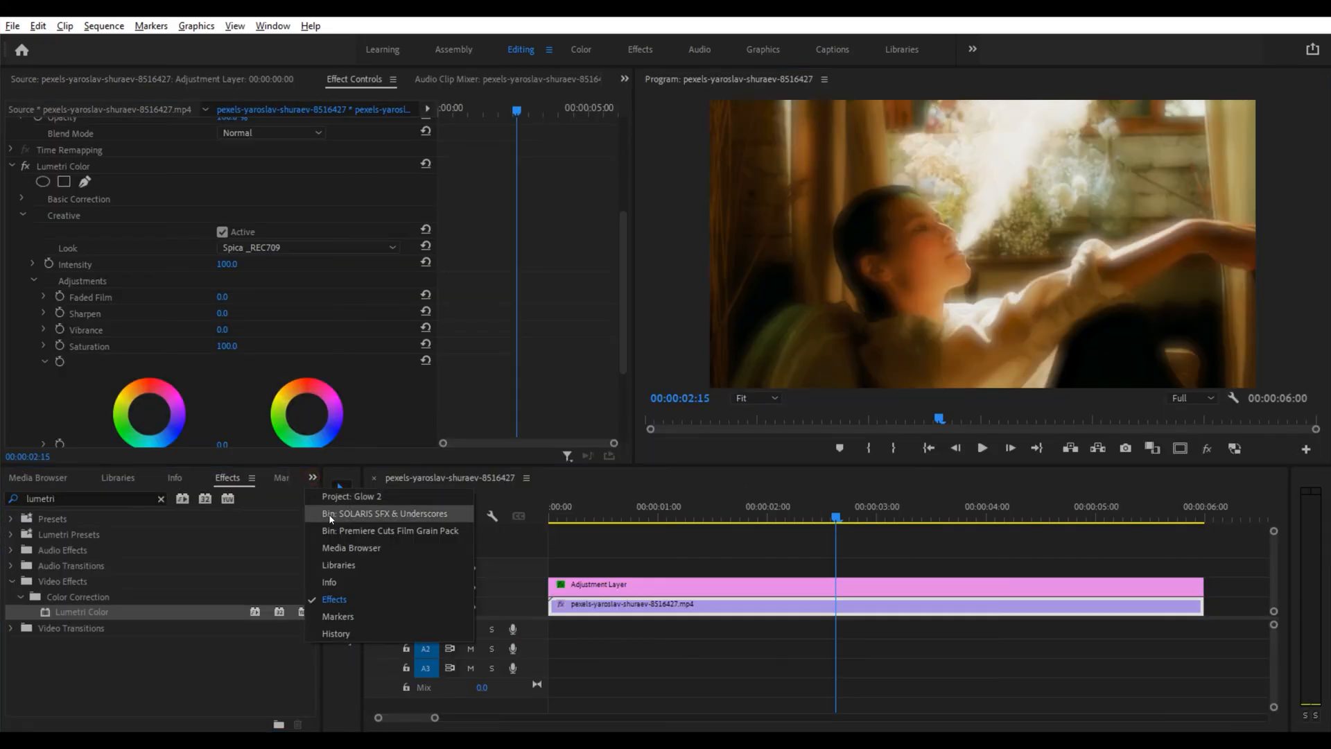
Step: Open the Premiere Cuts Film Grain Pack bin and place 35mm_Dirt & Scratches_Grain_Overlay.mov on V3 above the adjustment layer
left_click(336, 531)
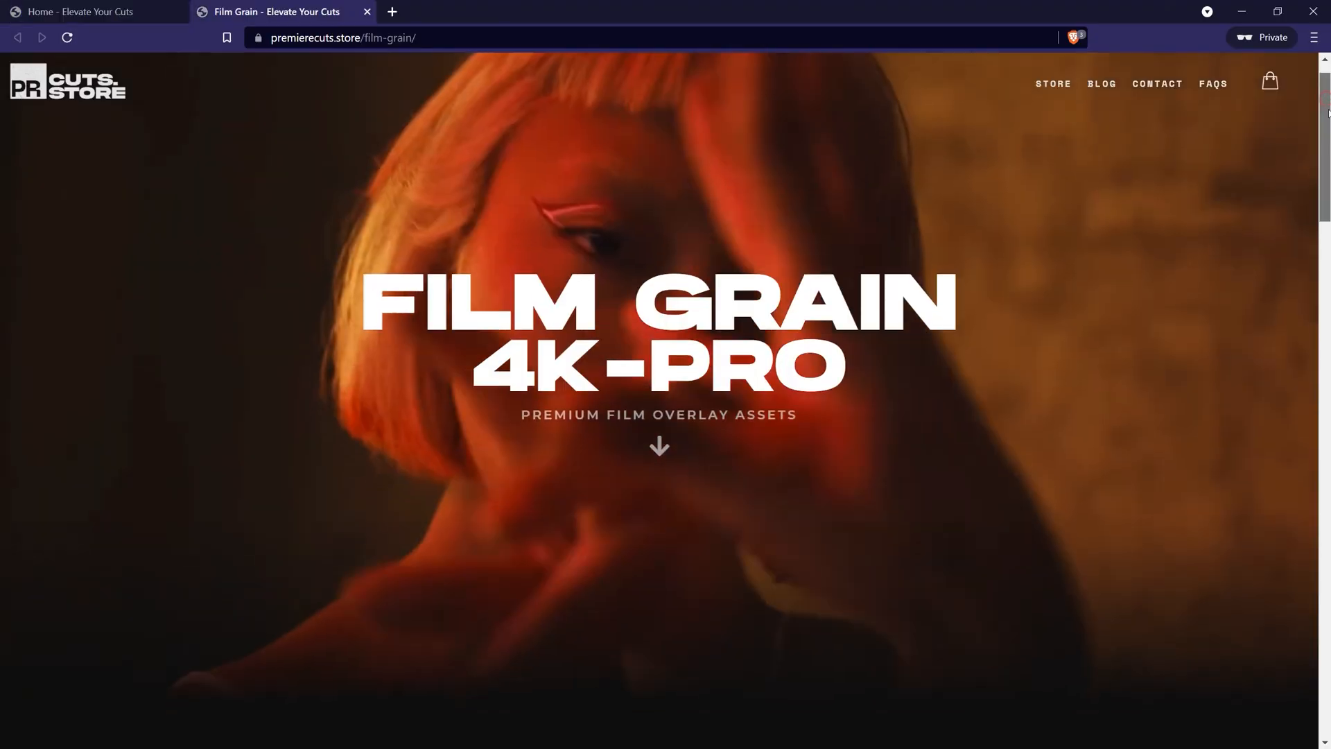
left_click_drag(1329, 146, 1329, 412)
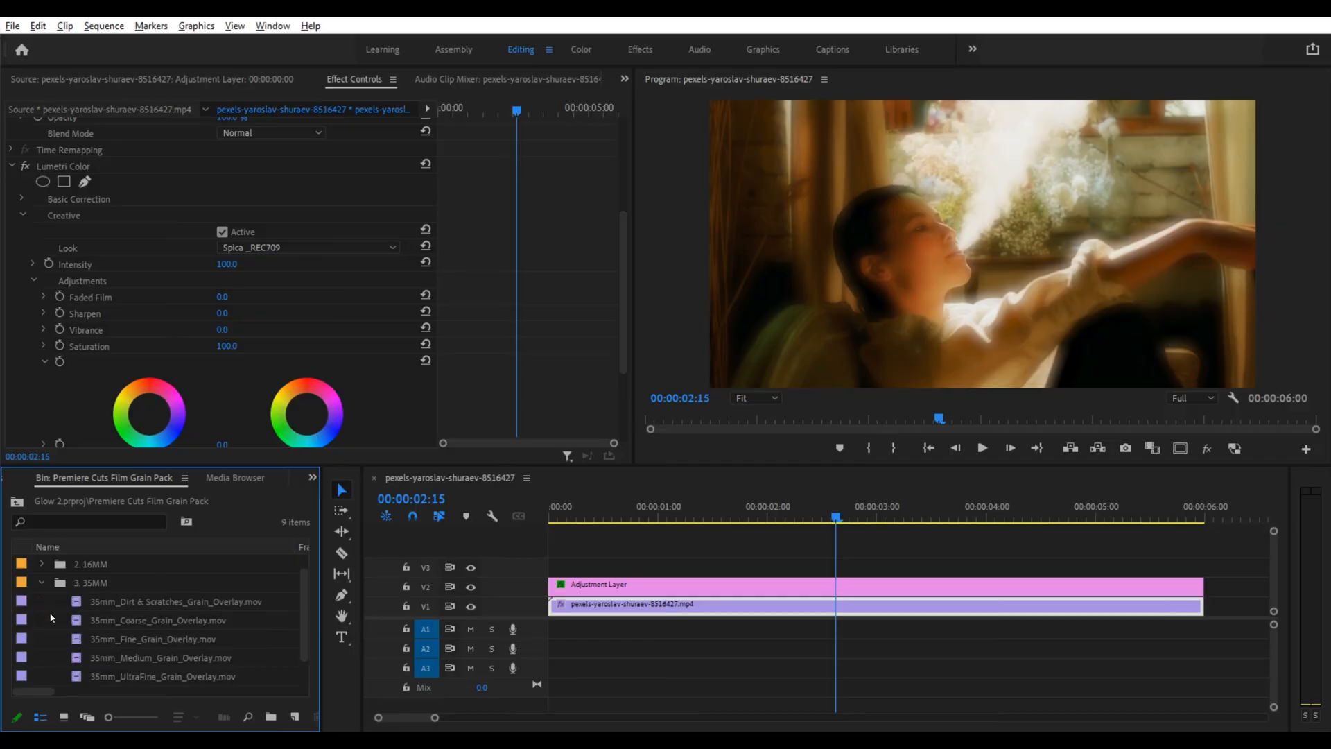
left_click(111, 584)
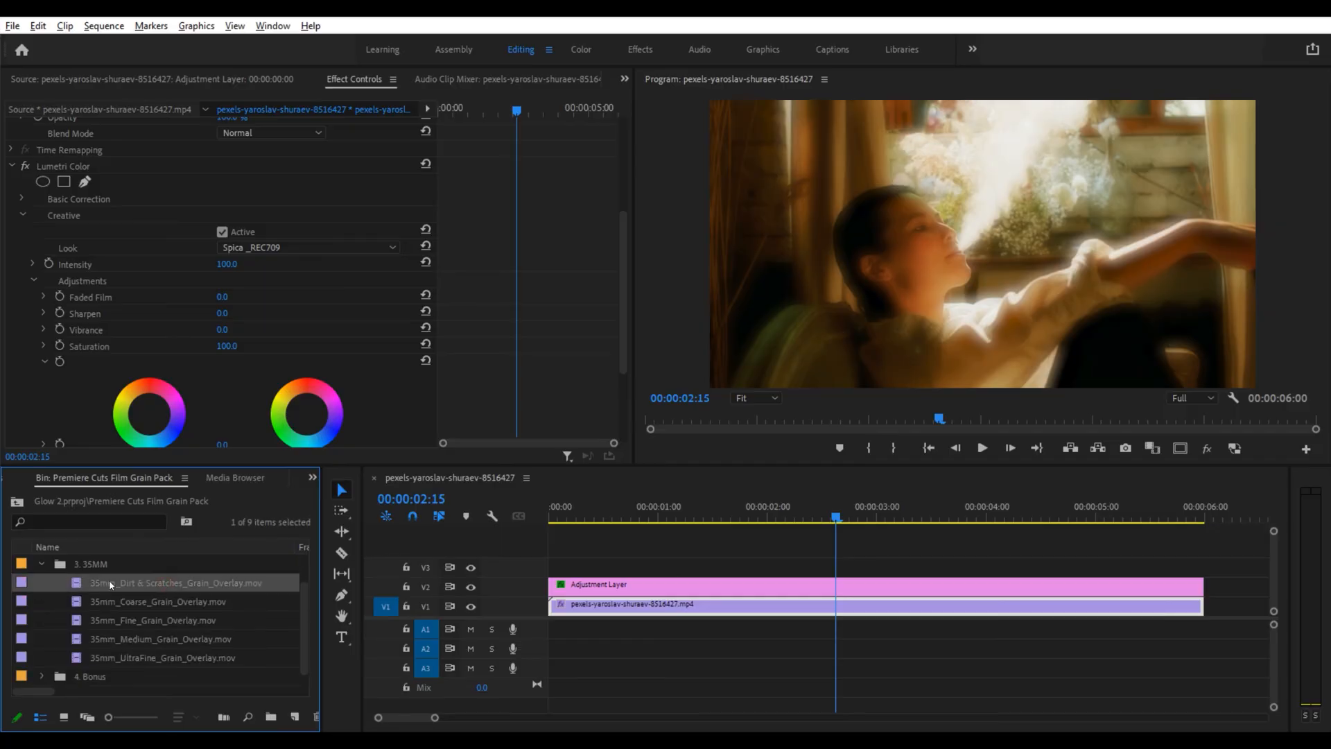
left_click_drag(99, 586, 551, 567)
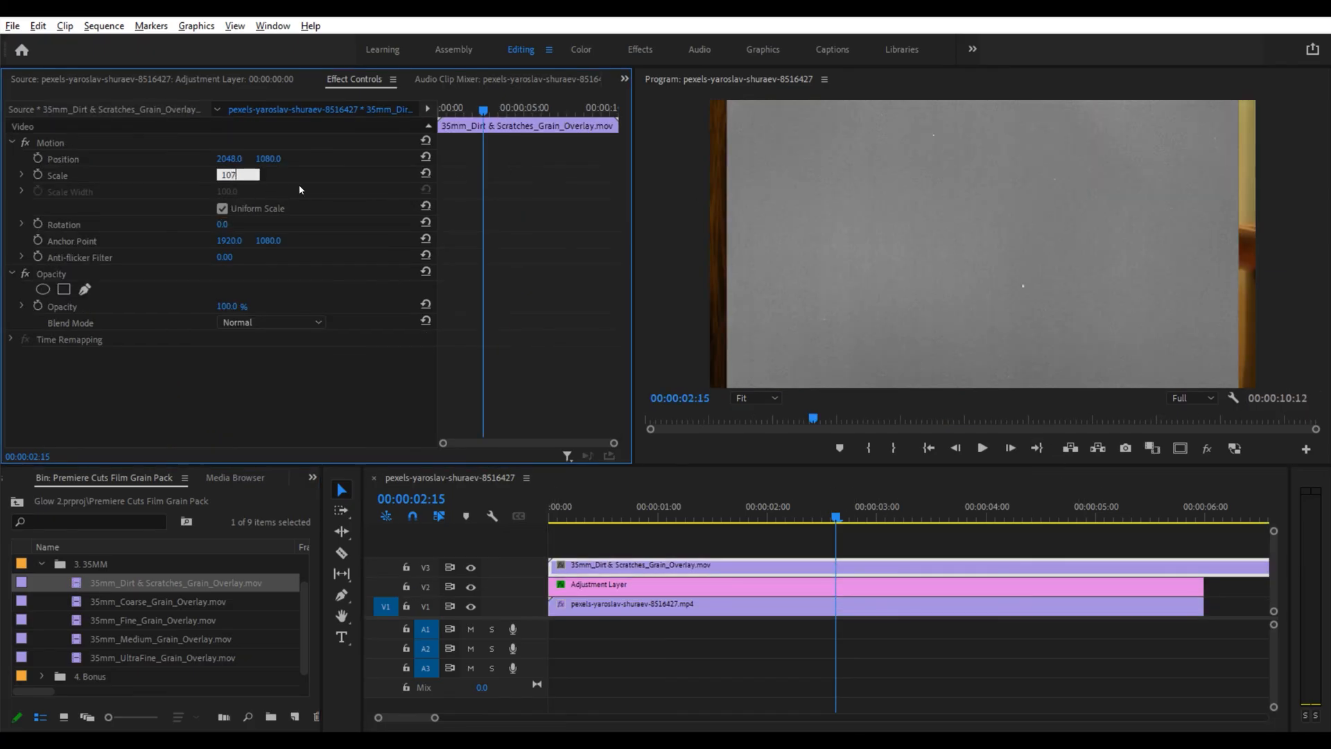
Step: Trim the grain overlay to end with the video clip and set its blend mode to Overlay
left_click_drag(1201, 514, 1094, 512)
key("Delete")
left_click(756, 565)
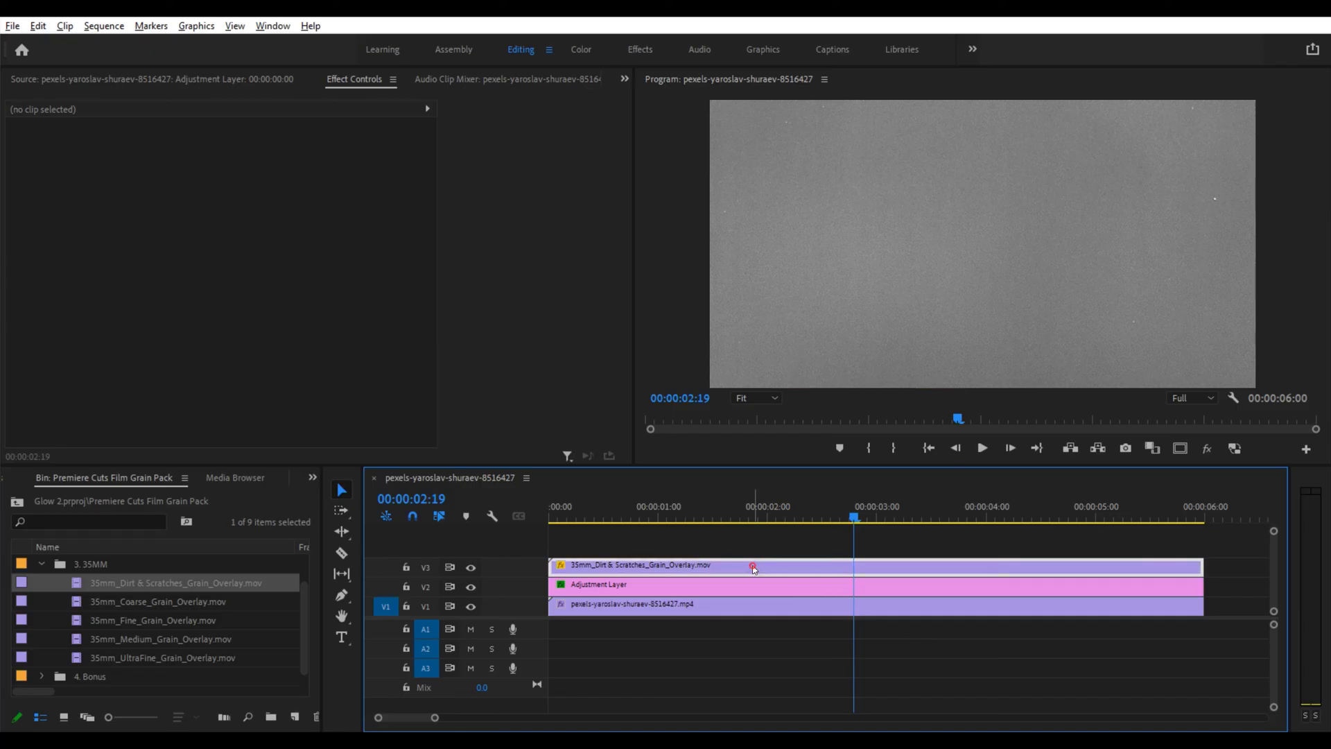
left_click(277, 322)
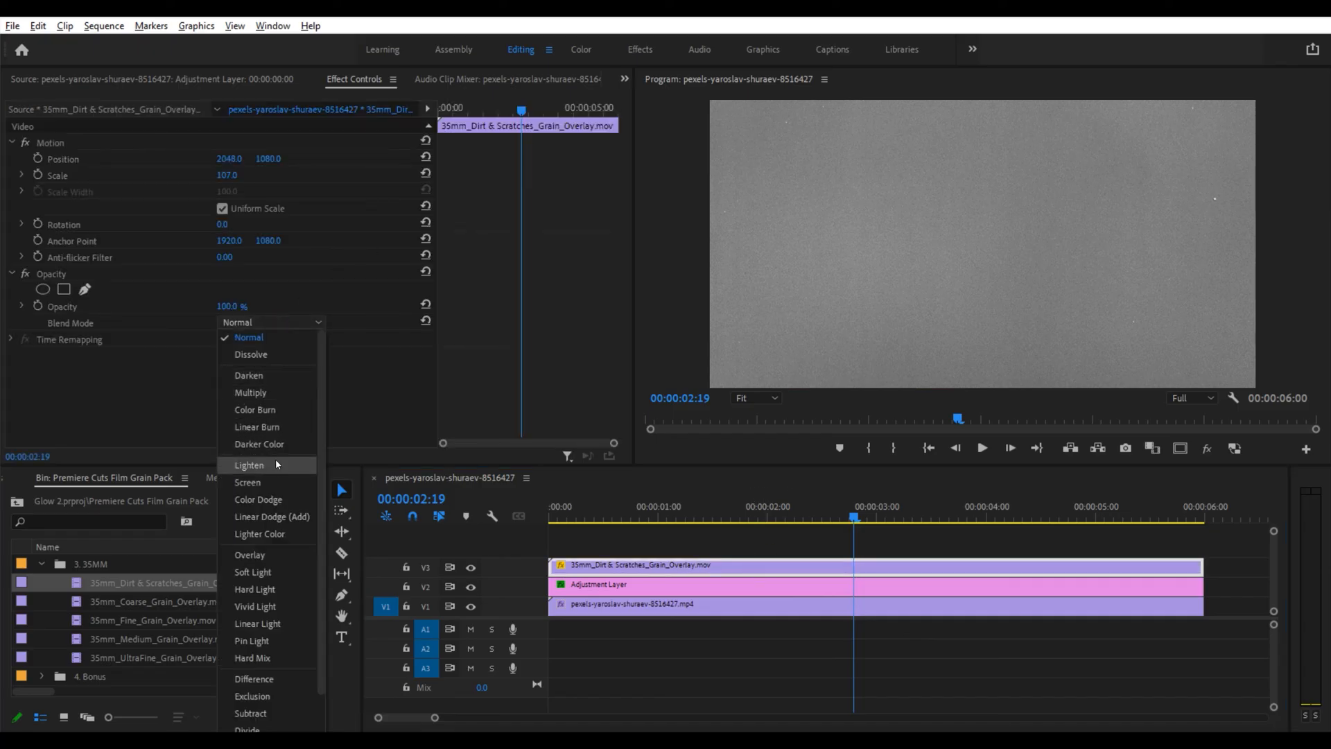
left_click(250, 555)
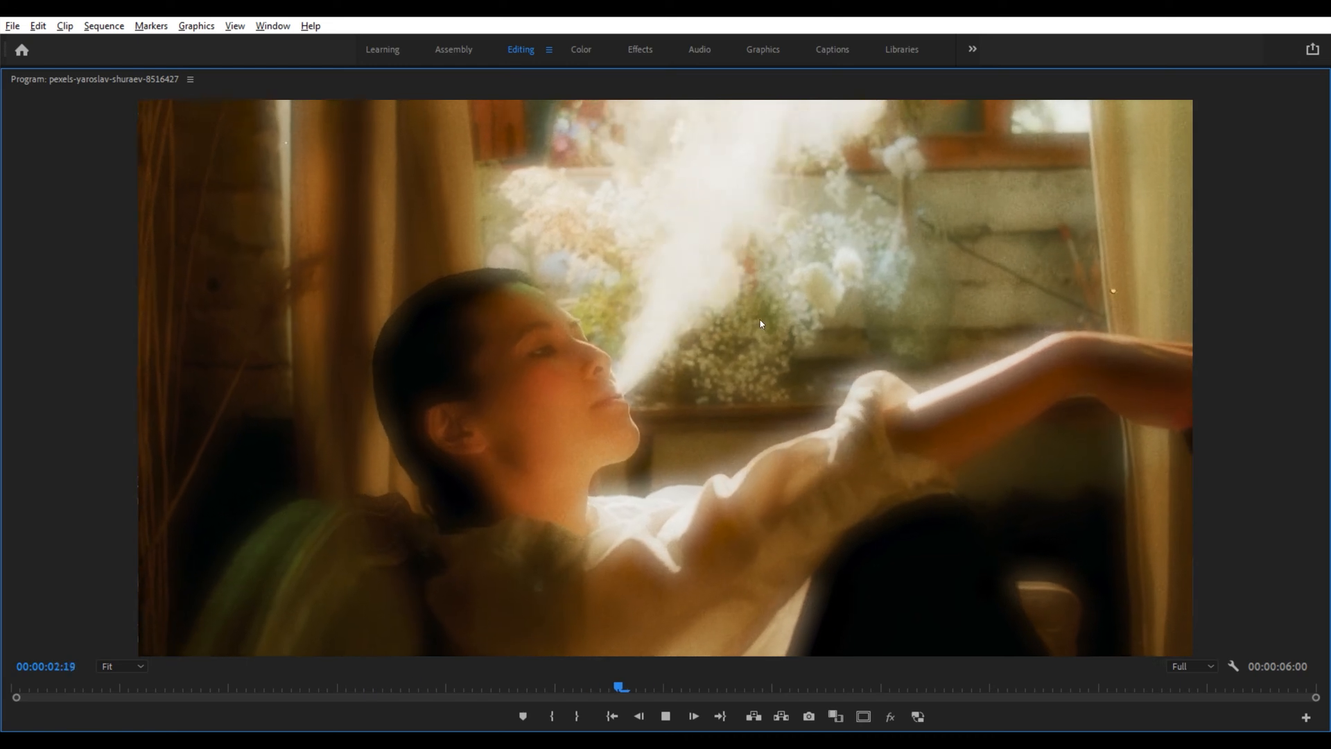
Step: Play the sequence full-screen and zoom the program view to 50% to inspect the grain
key("space")
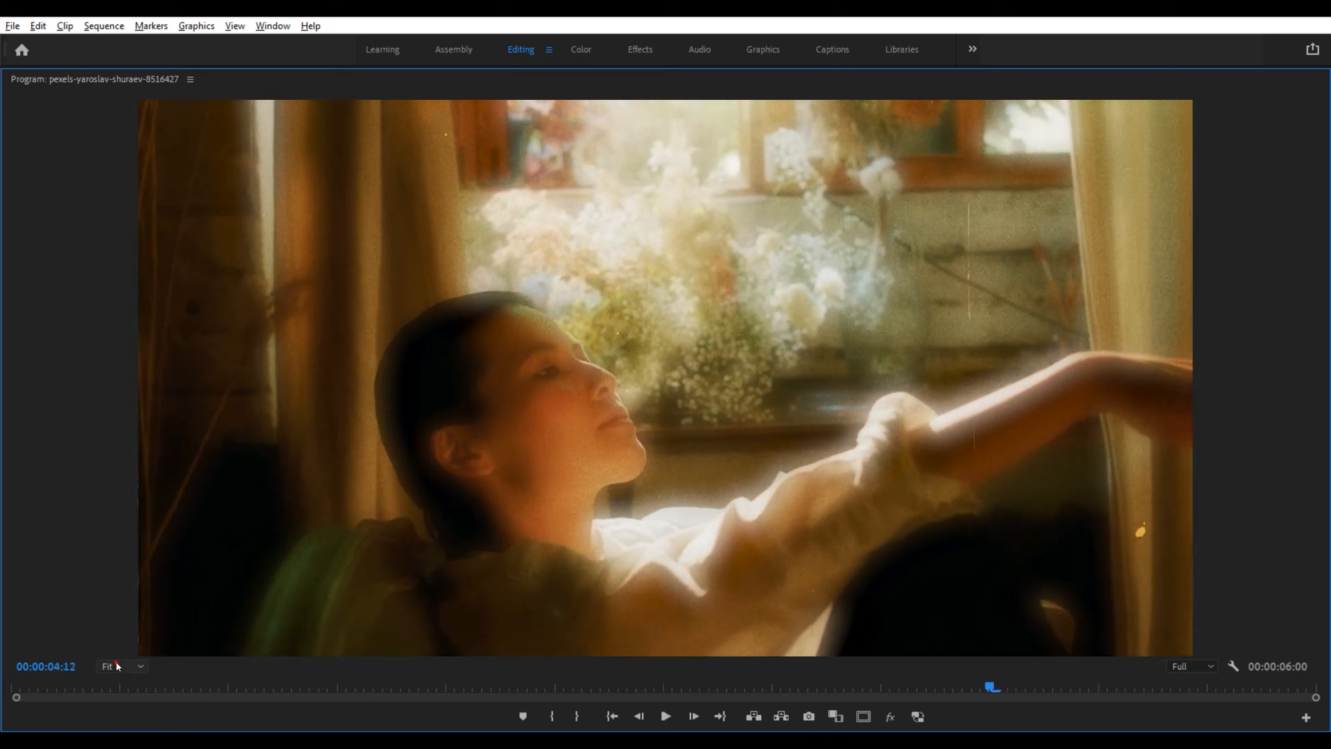
left_click(123, 564)
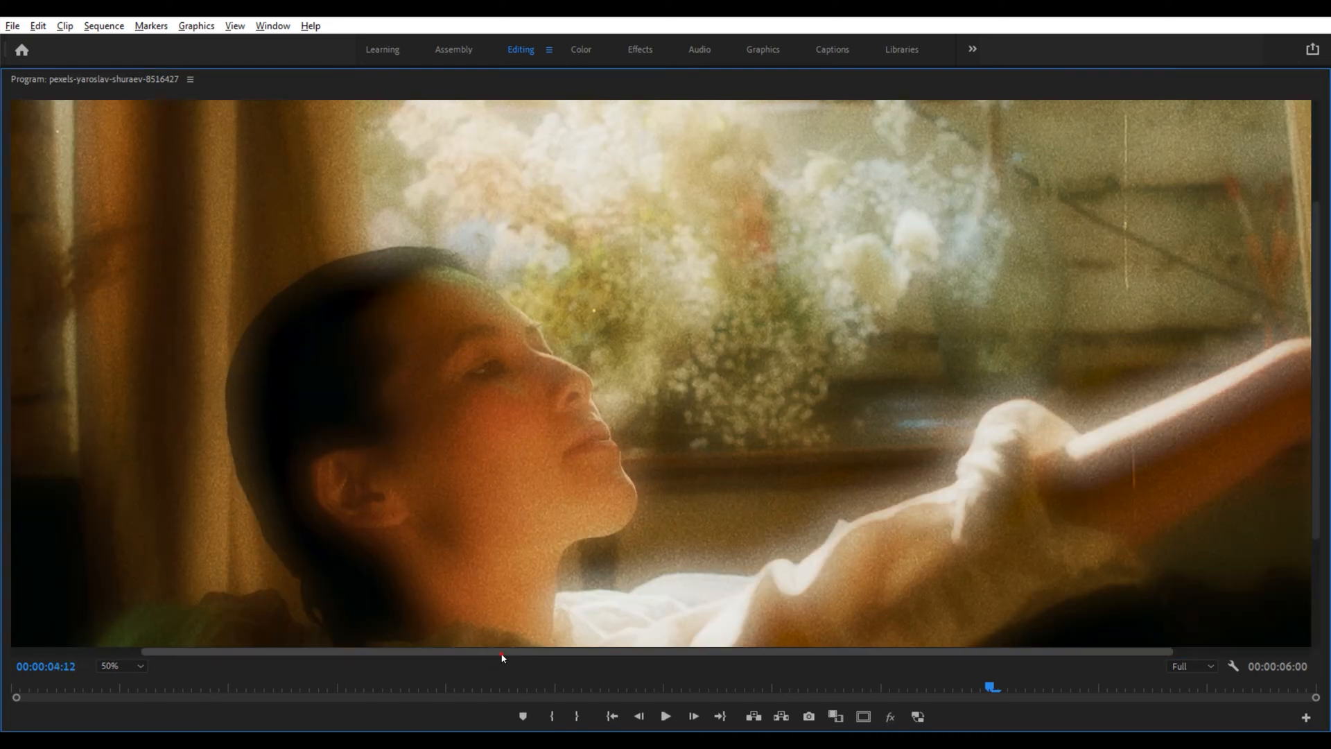
left_click_drag(501, 653, 642, 653)
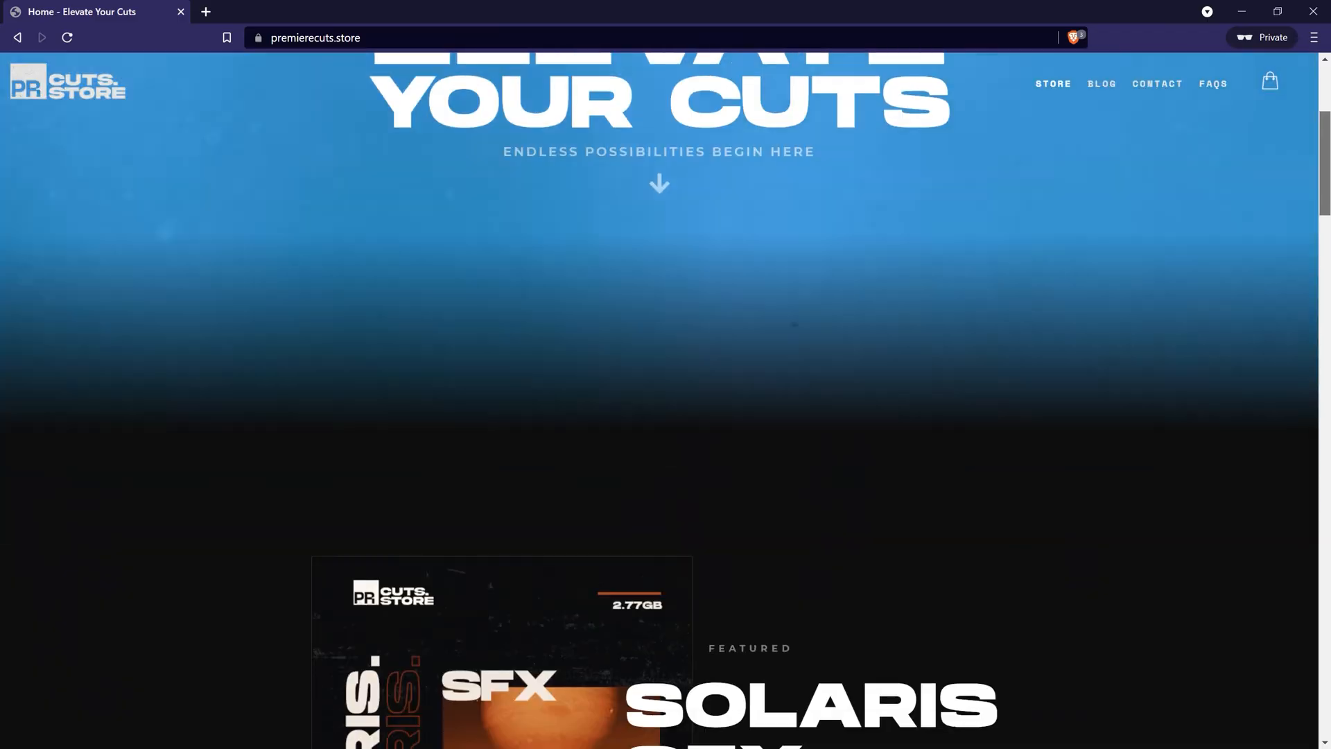
Step: Scroll down the premierecuts.store homepage to view the featured packs
scroll(665, 416, "down", 5)
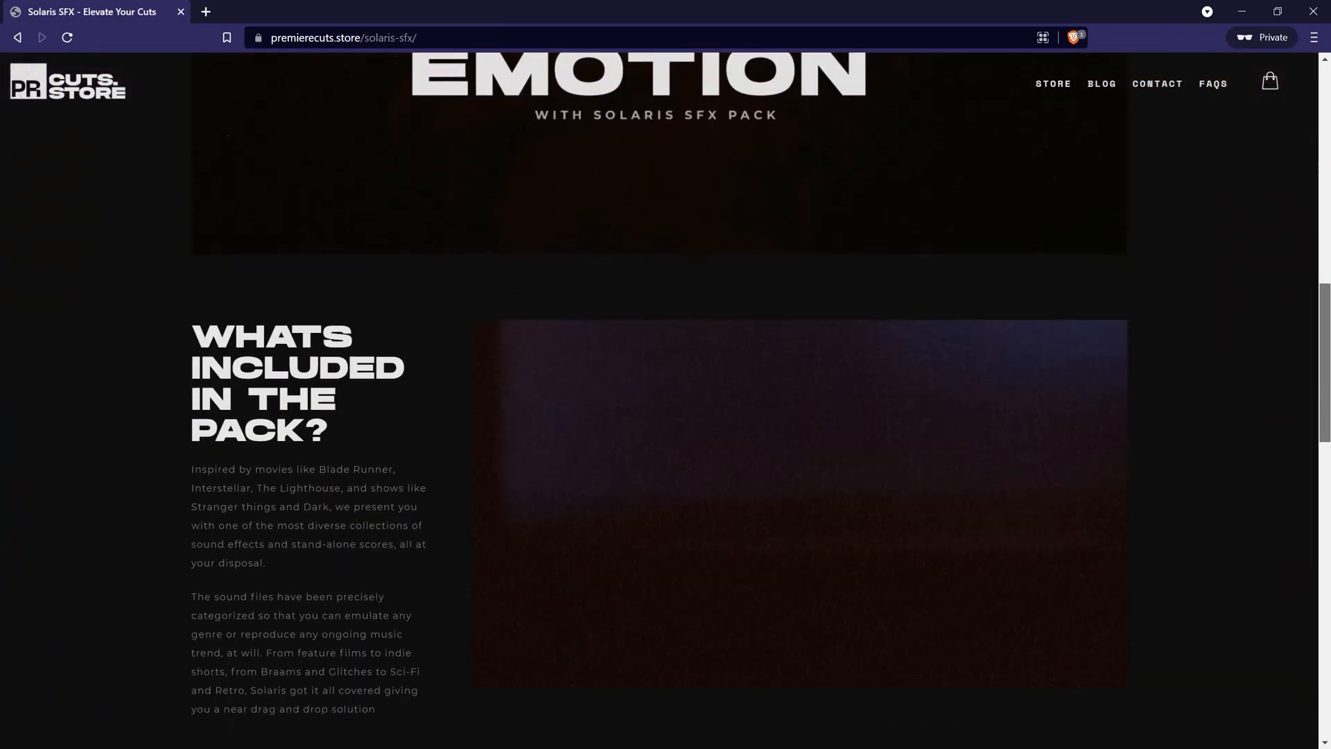
scroll(665, 416, "down", 4)
scroll(665, 401, "down", 1)
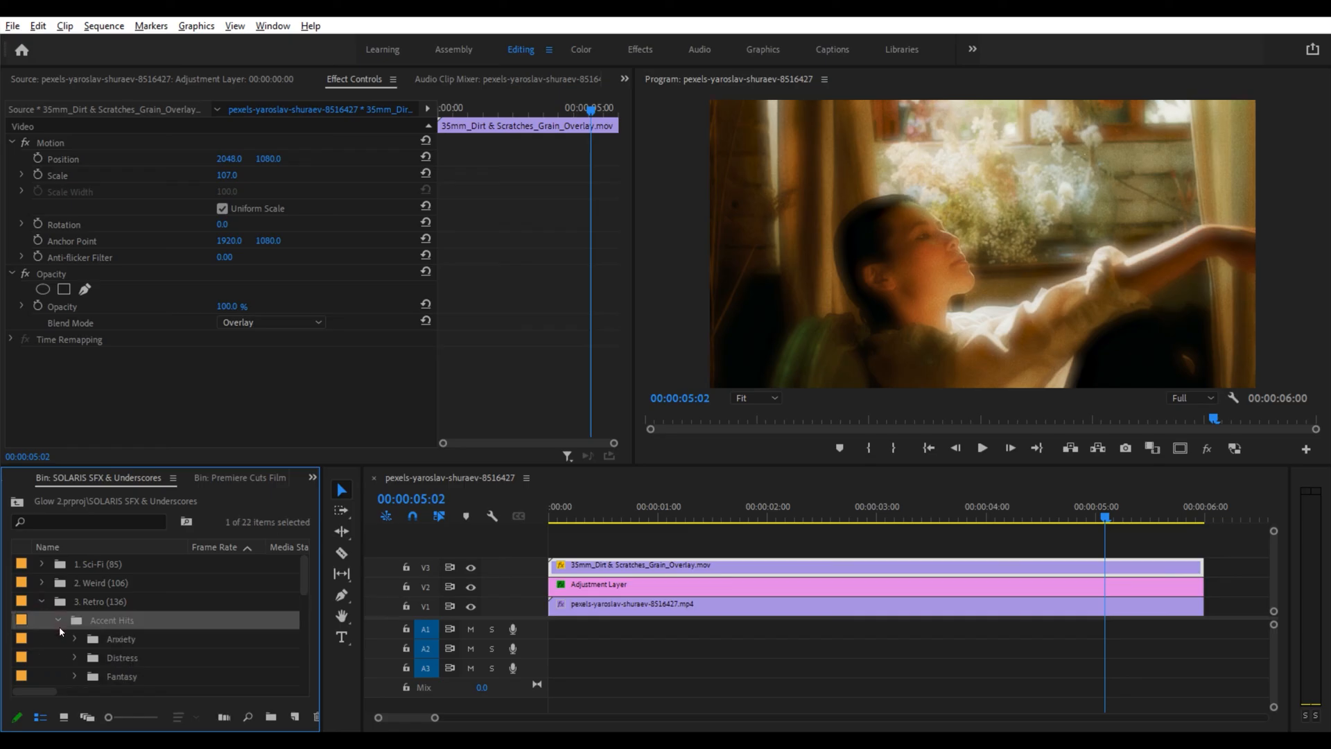
Step: Add Fantasy 1.wav from the SOLARIS SFX & Underscores bin's Fantasy folder to audio track A1 at the start
scroll(60, 630, "down", 1)
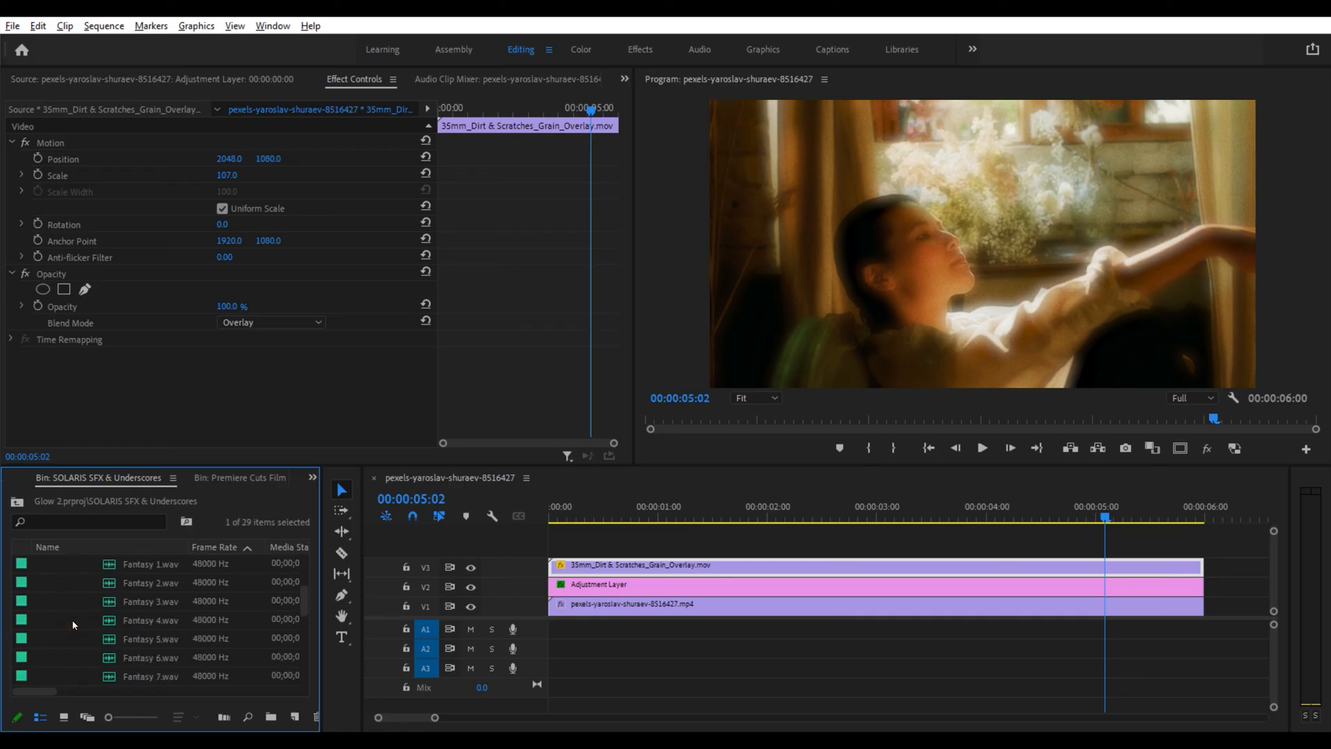
scroll(72, 618, "up", 1)
left_click(122, 584)
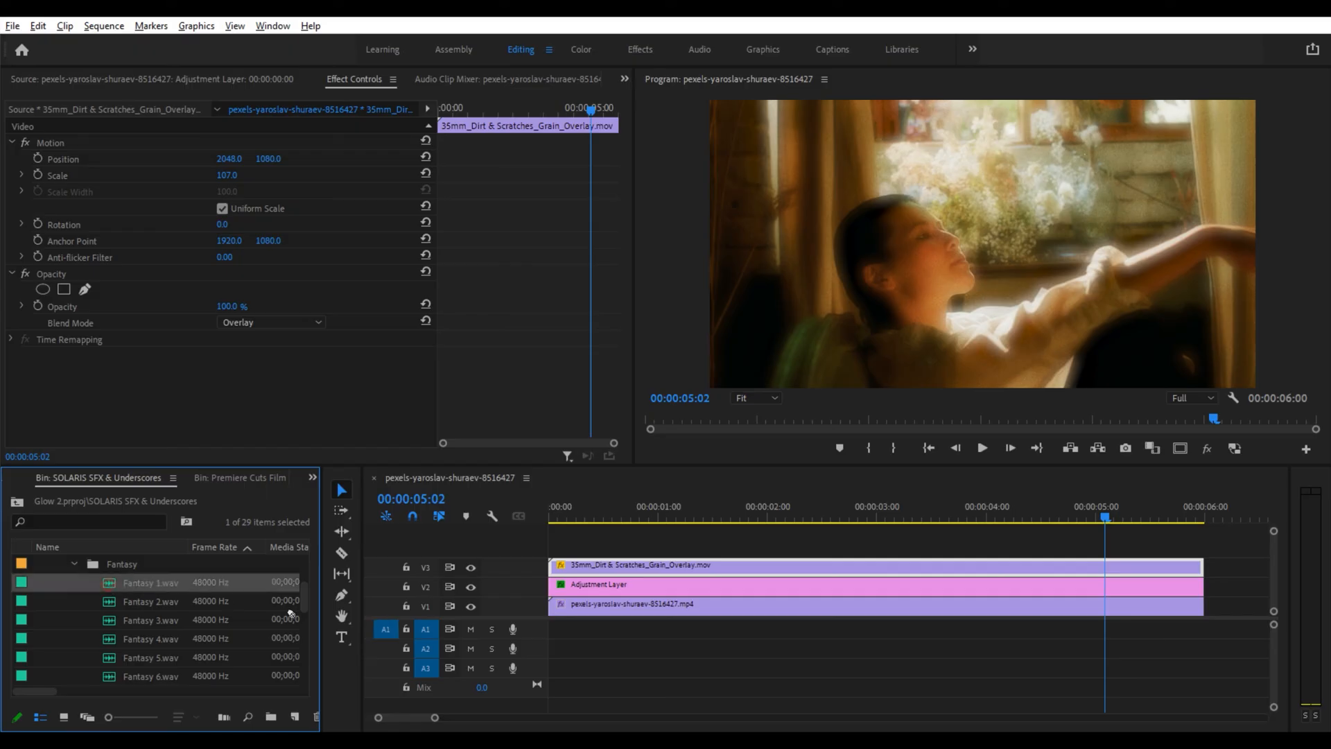
left_click_drag(291, 612, 554, 627)
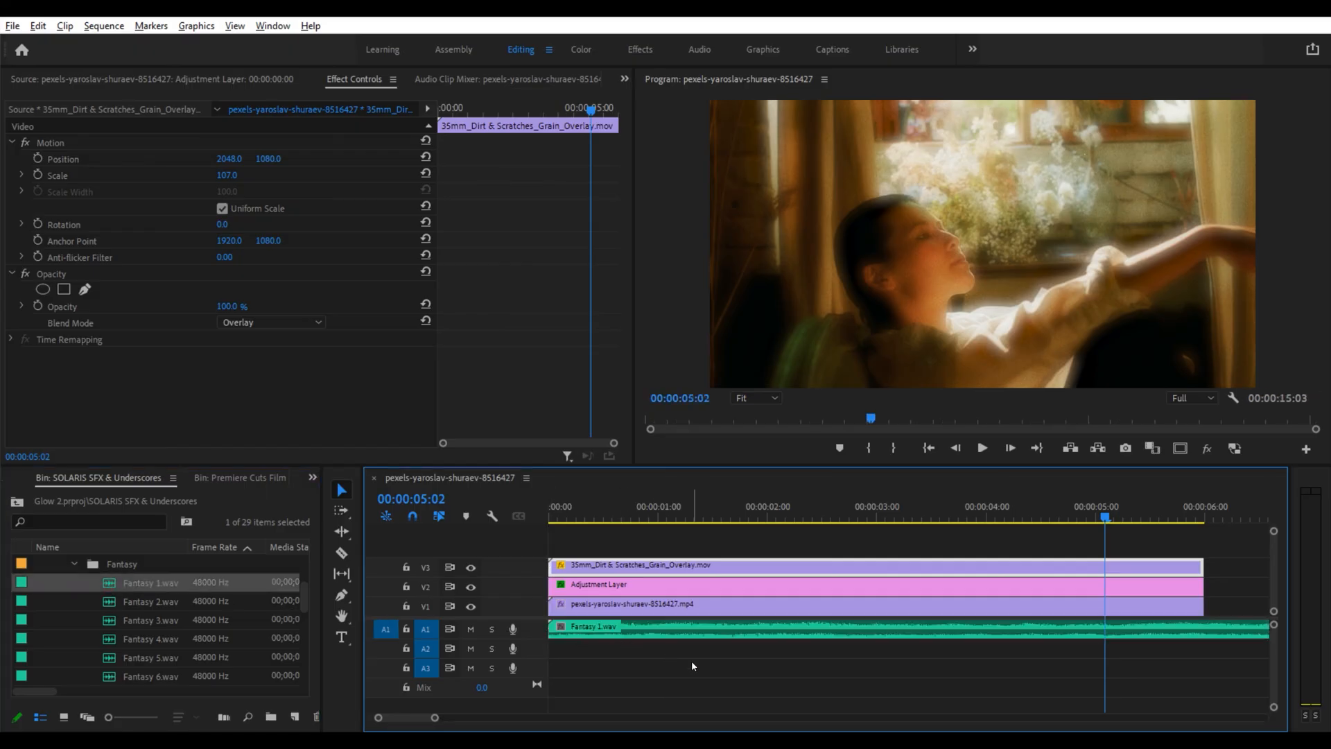
Step: Return to the sequence start and play back the finished glow edit with grain and sound
key("Home")
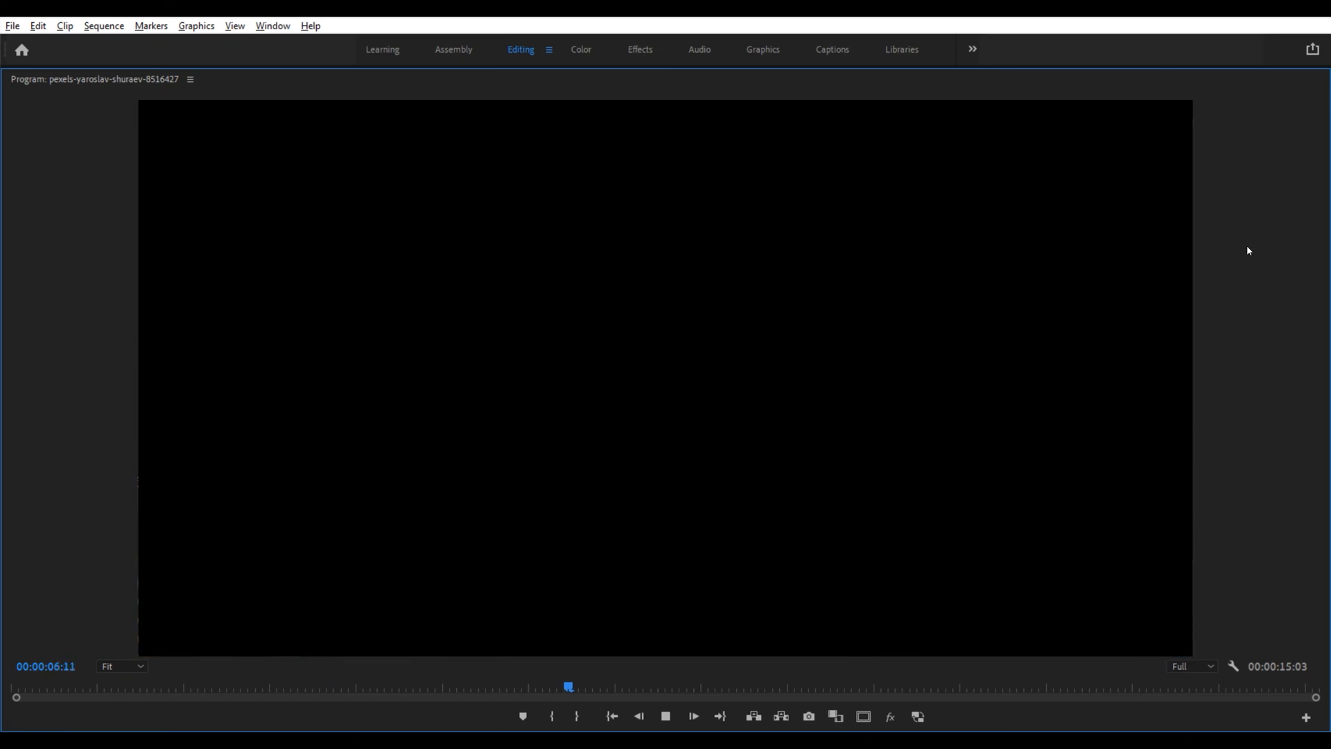
key("space")
key("grave")
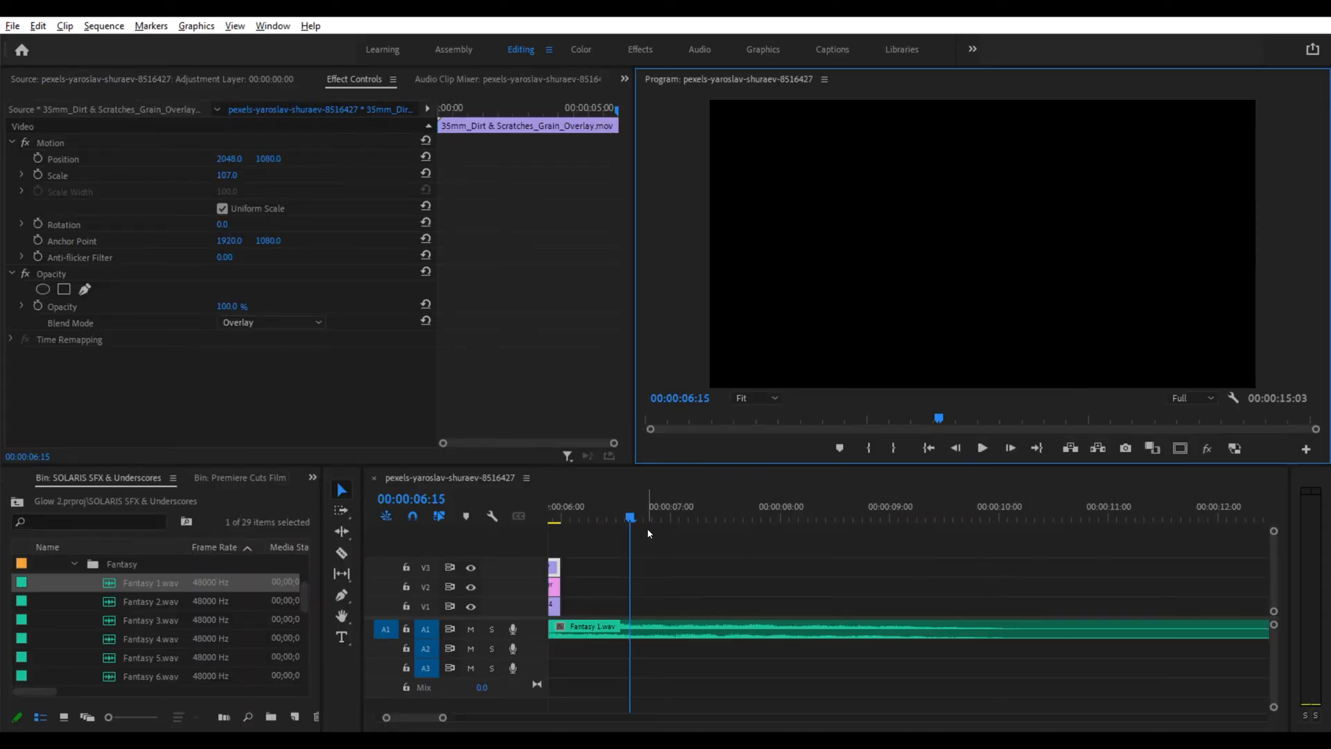
key("Home")
left_click(628, 523)
key("space")
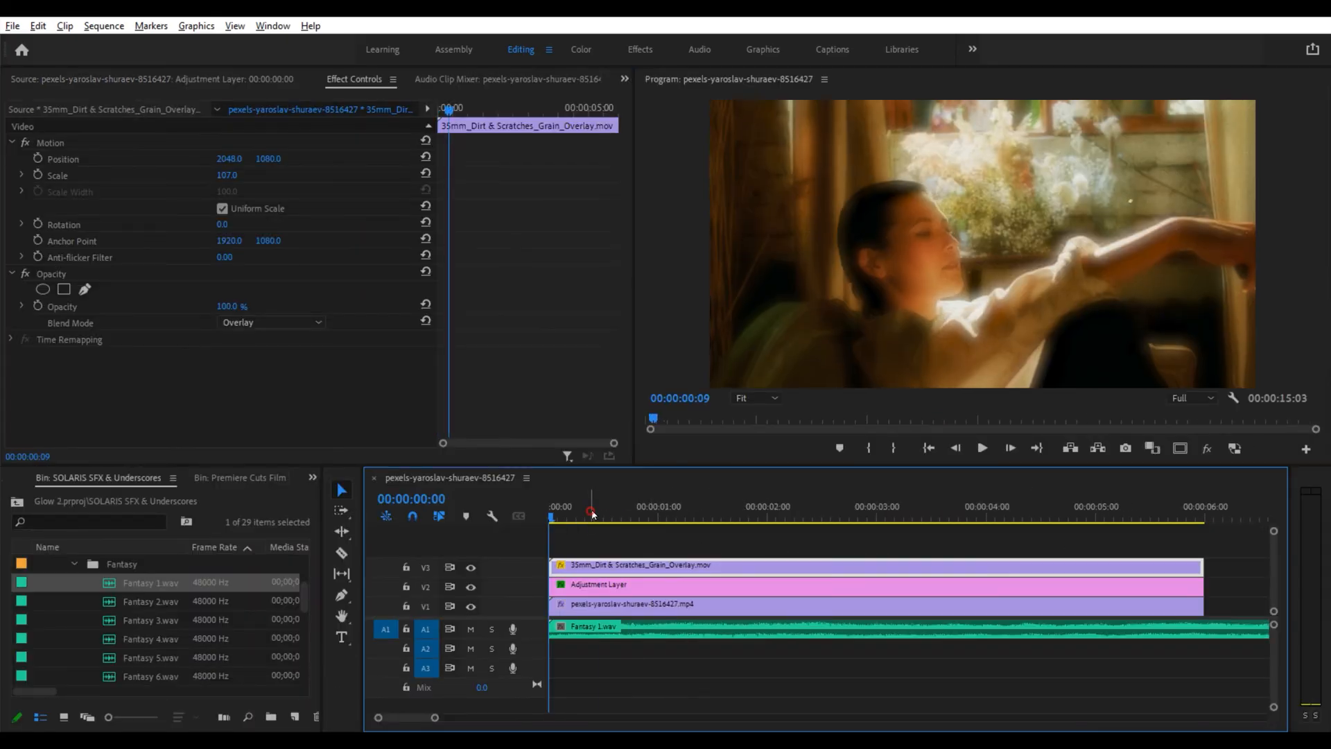